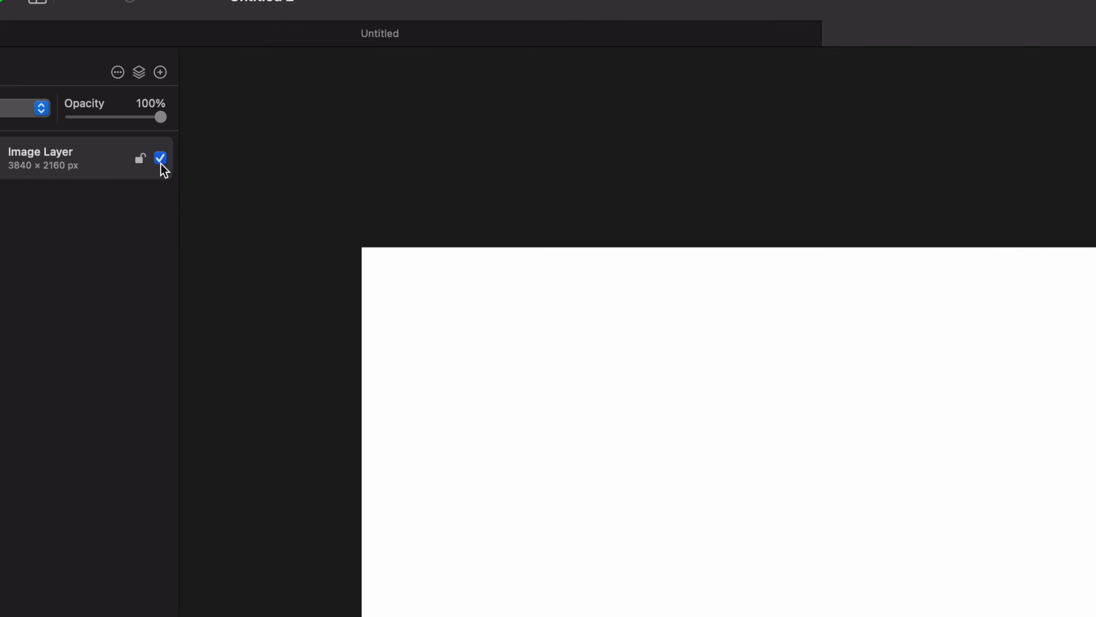
- Hide the image layer and create a text layer in the canvas reading THOR with the Type tool
left_click(280, 231)
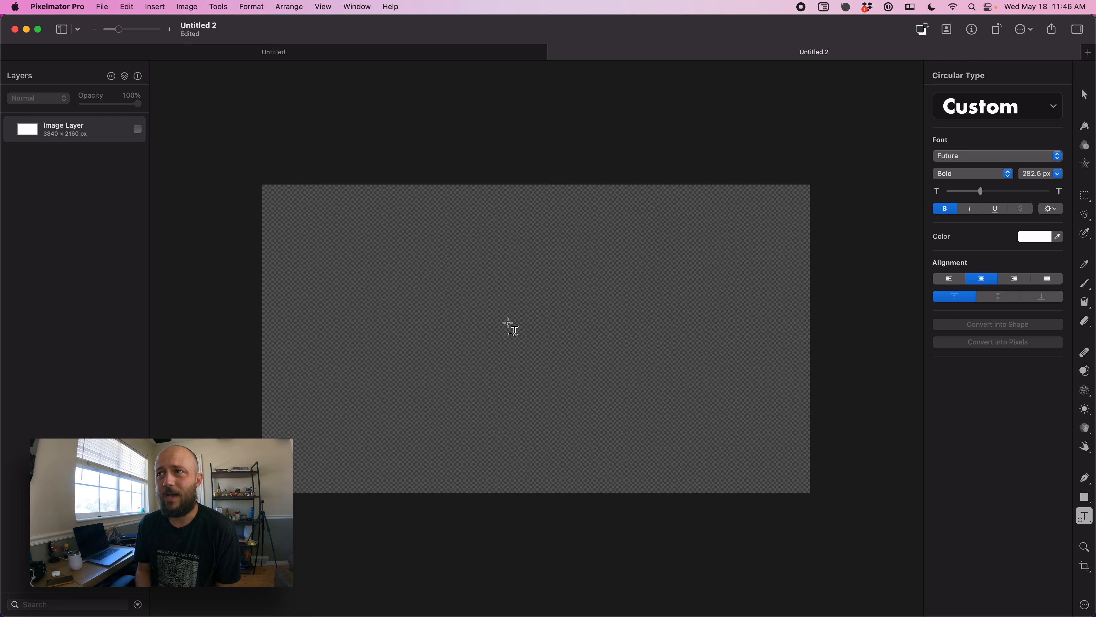
left_click(1082, 519)
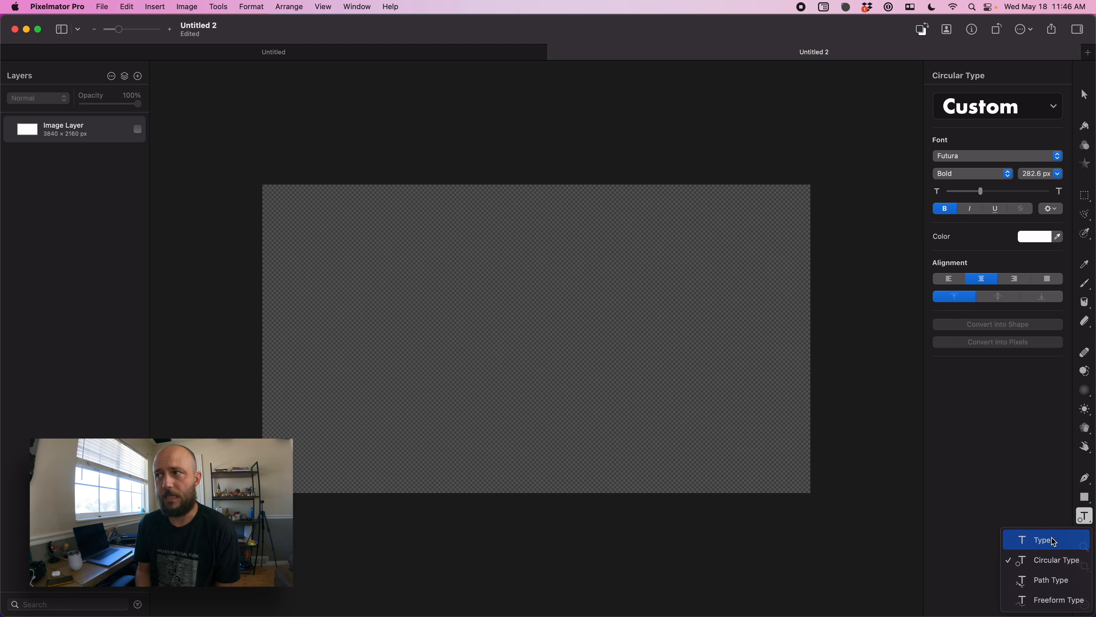
left_click(1035, 539)
key("a")
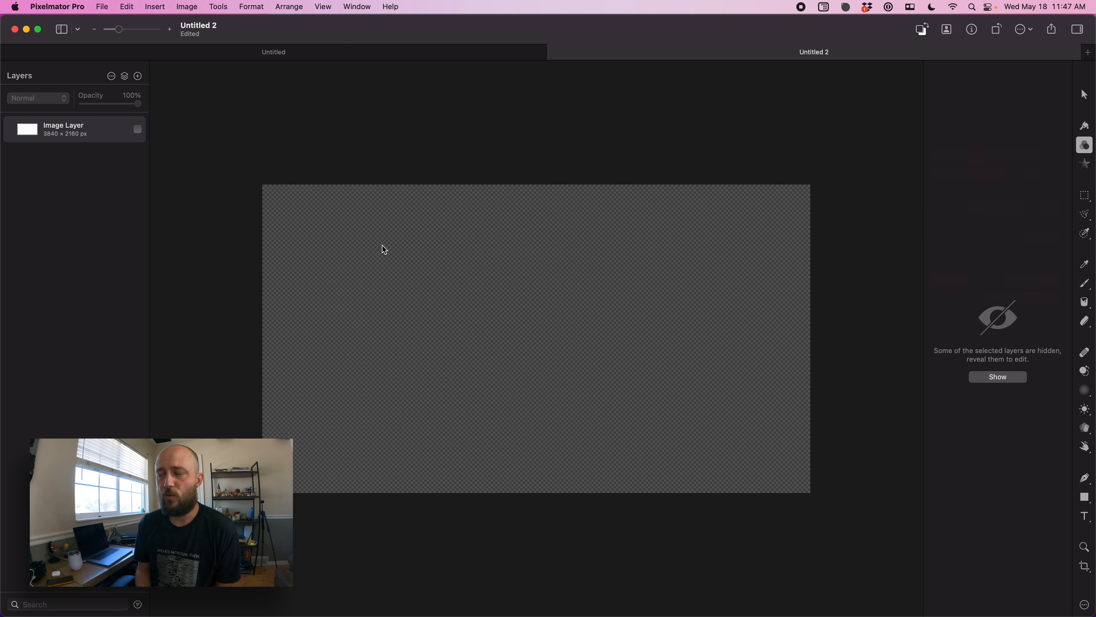
key("t")
left_click(512, 330)
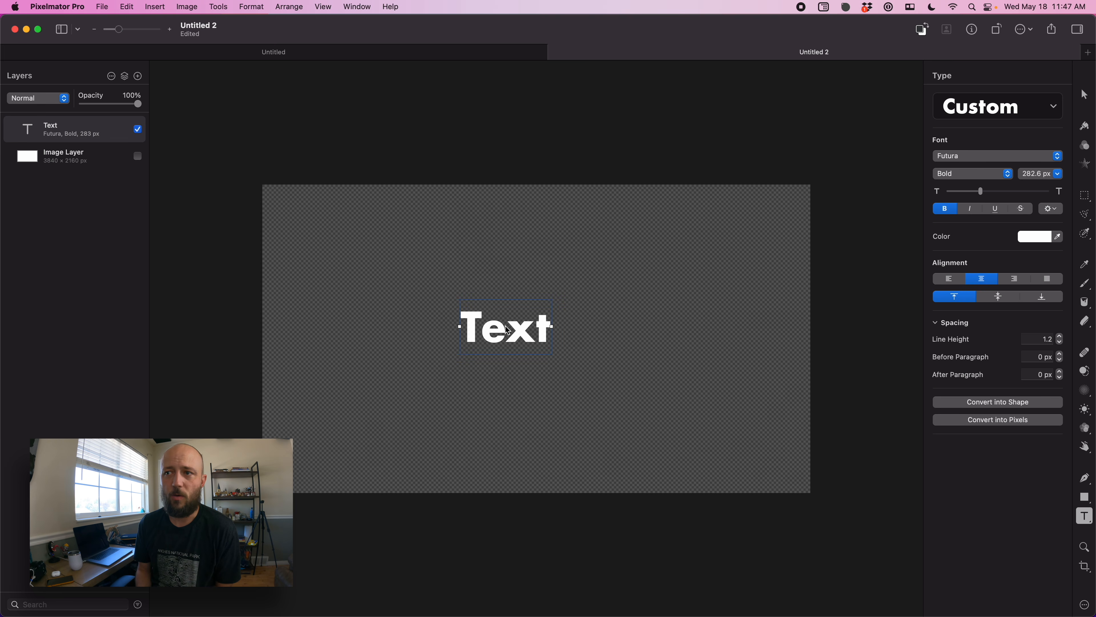
double_click(512, 333)
type("THOR")
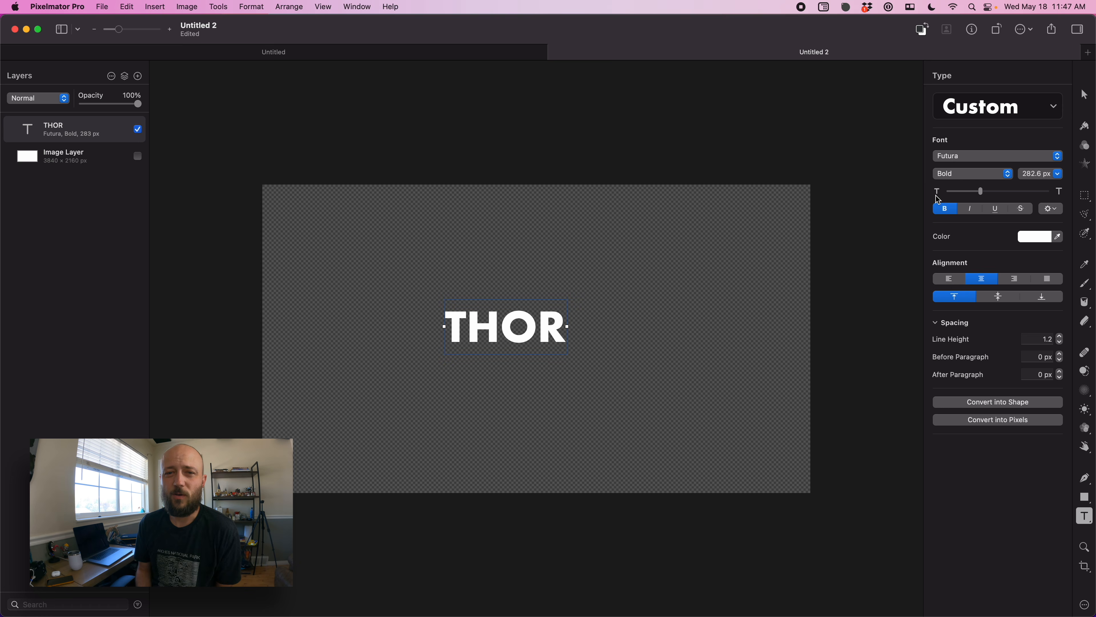
- Enlarge the THOR text to about 686 px and set its font to Baskerville
left_click_drag(986, 198, 990, 198)
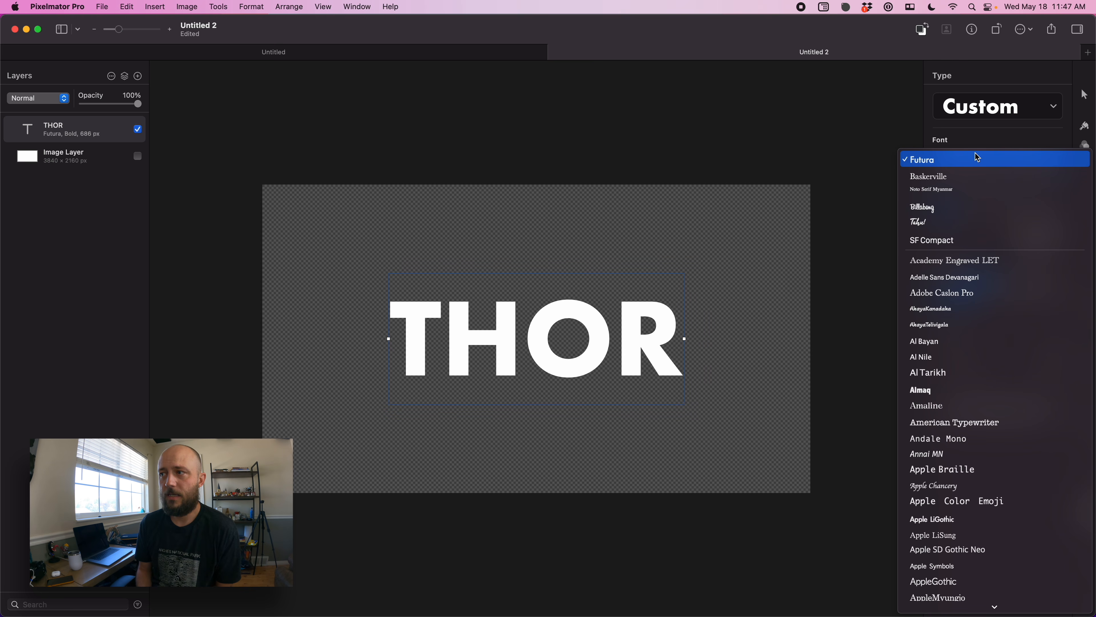
left_click(972, 176)
- Enlarge the text to about 838 px and nudge it slightly upward on the canvas
mouse_move(540, 354)
left_mouse_down()
mouse_move(537, 344)
mouse_move(539, 355)
left_mouse_up()
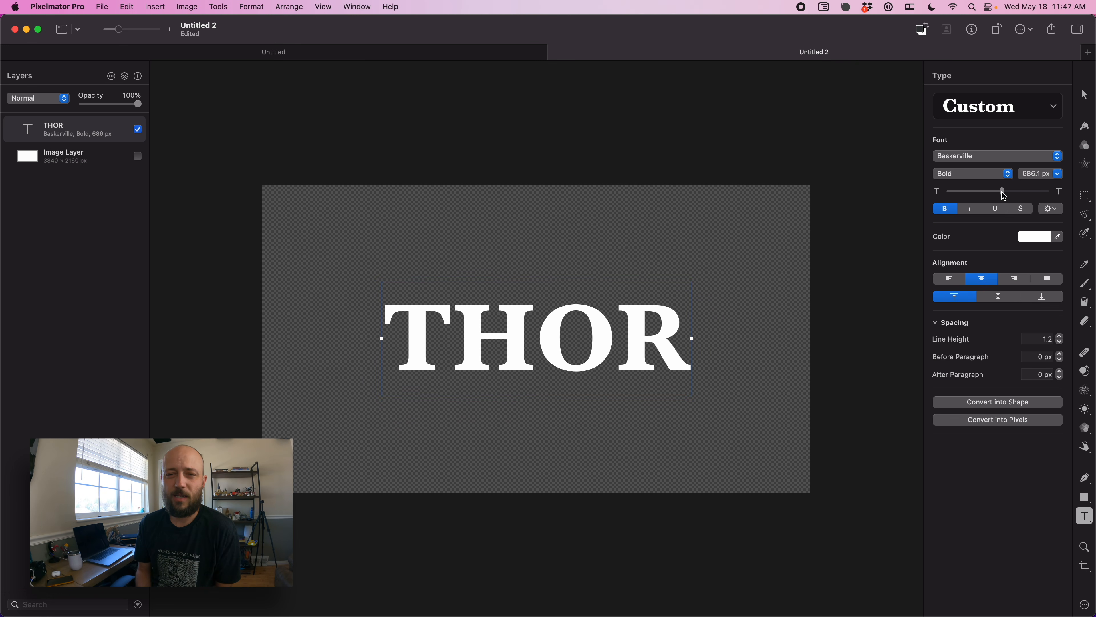
left_click_drag(1004, 195, 1008, 196)
left_click_drag(598, 370, 599, 358)
- Duplicate the THOR text layer and convert the copy into a shape
right_click(60, 123)
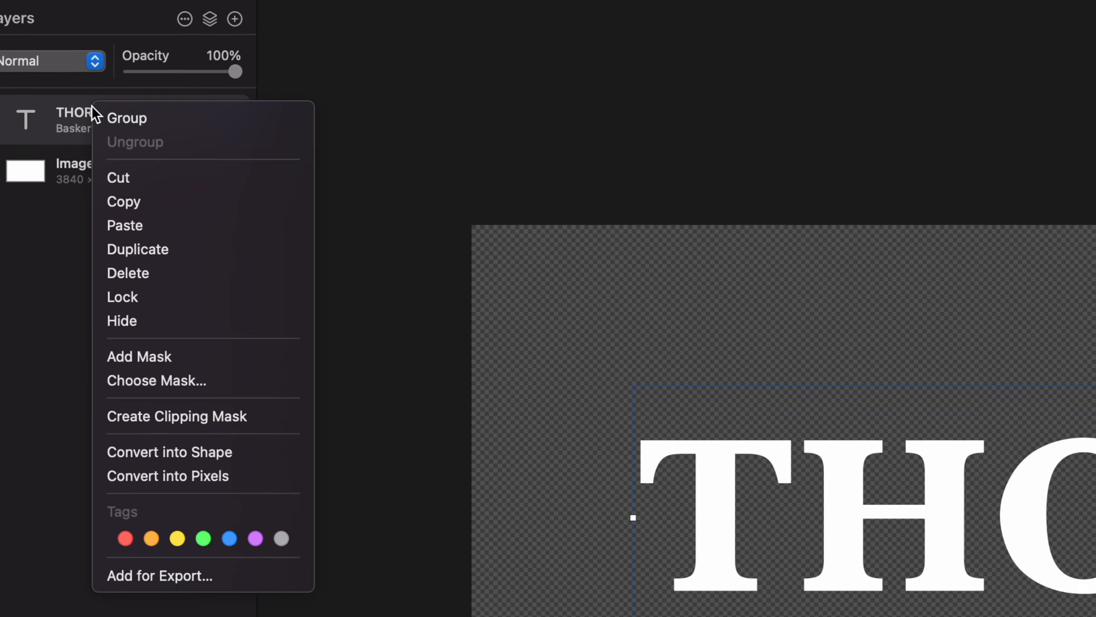
left_click(150, 249)
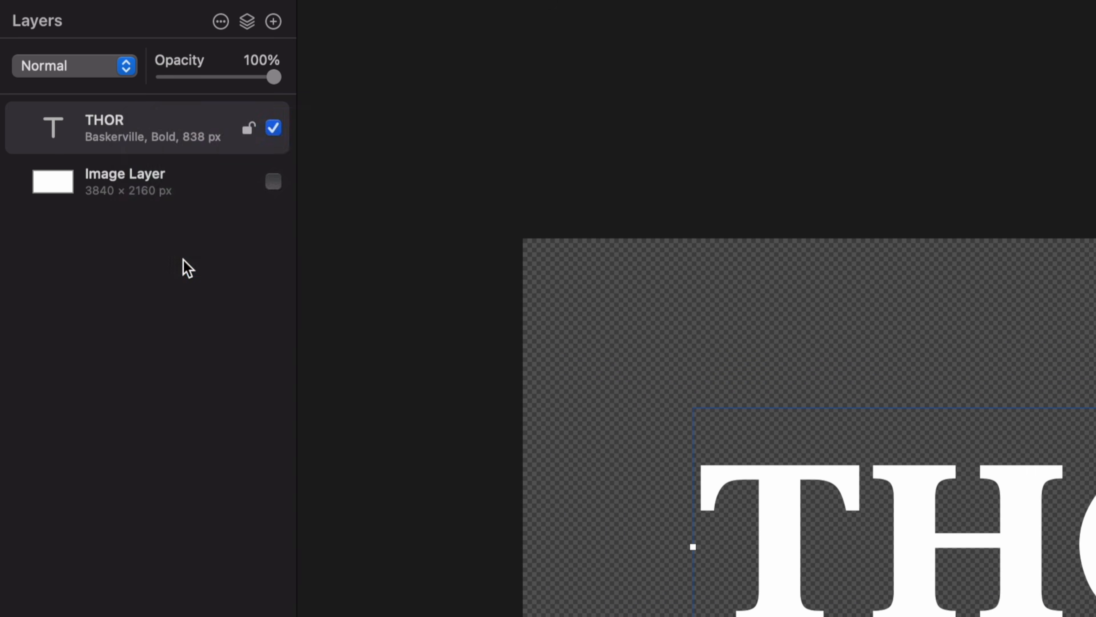
right_click(160, 142)
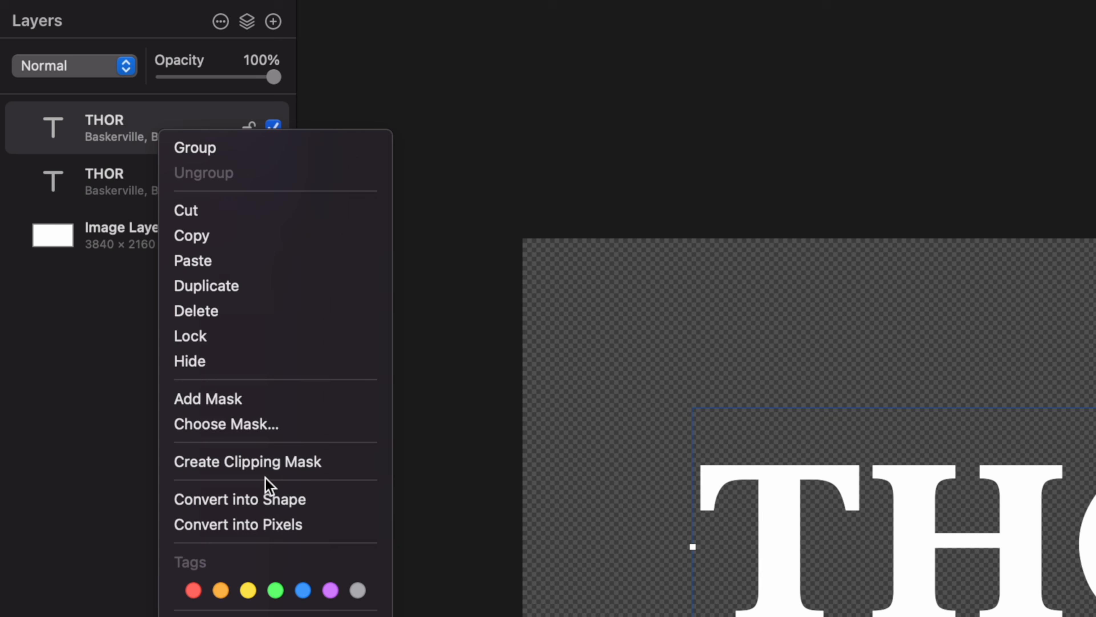
left_click(273, 499)
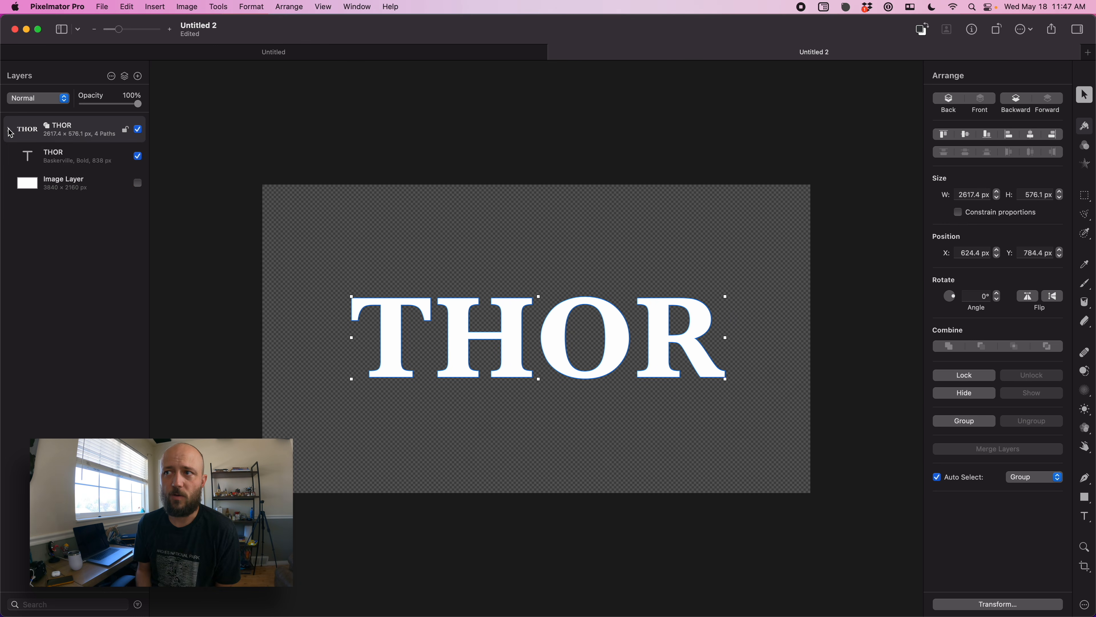
- Select the letter shapes in the expanded shape group, turn off their fill, and add a stroke style
left_click(9, 129)
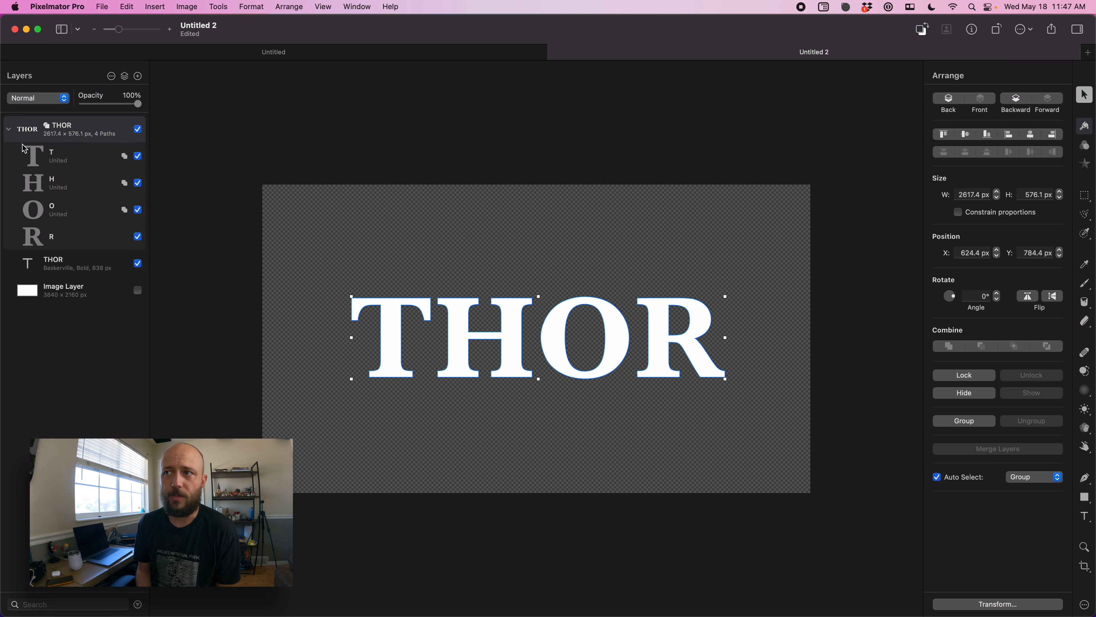
left_click(56, 158)
left_click(72, 240, "shift")
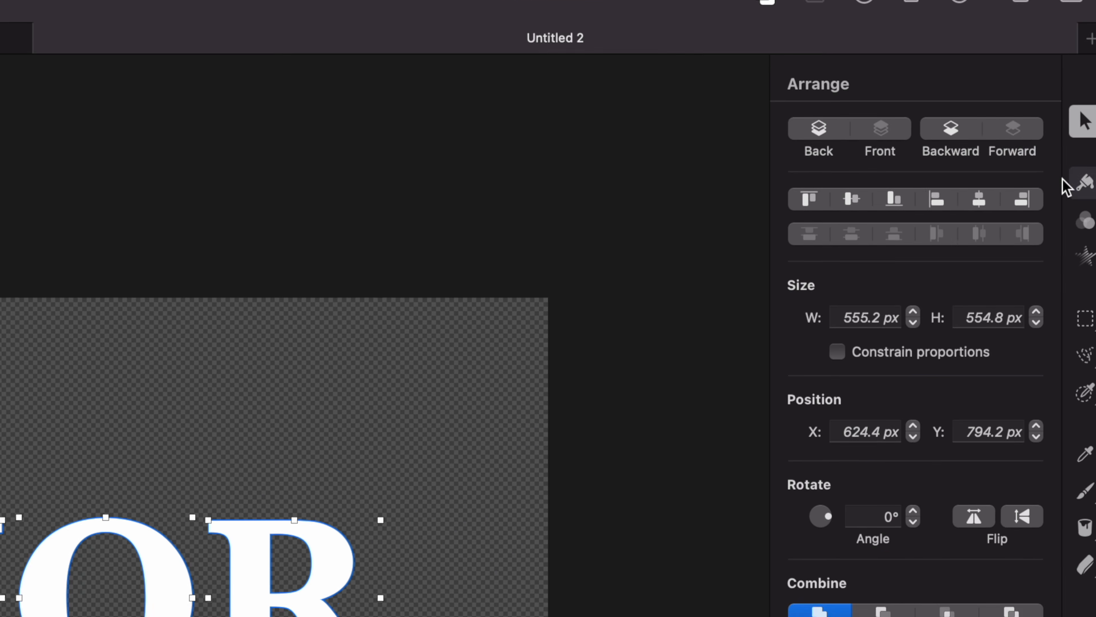
left_click(1074, 192)
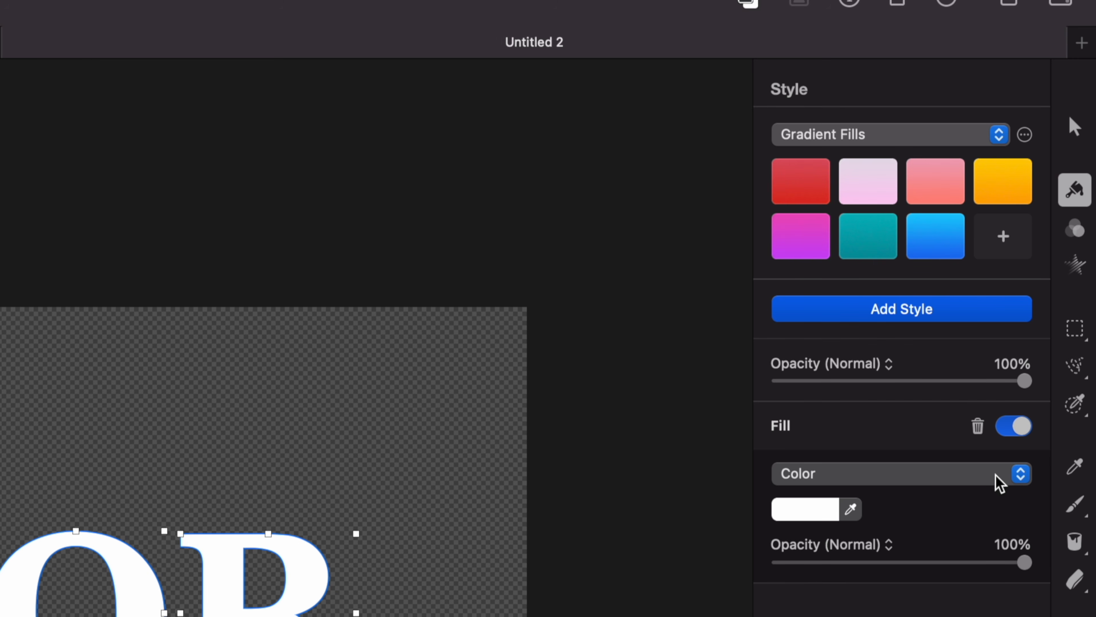
left_click(1014, 426)
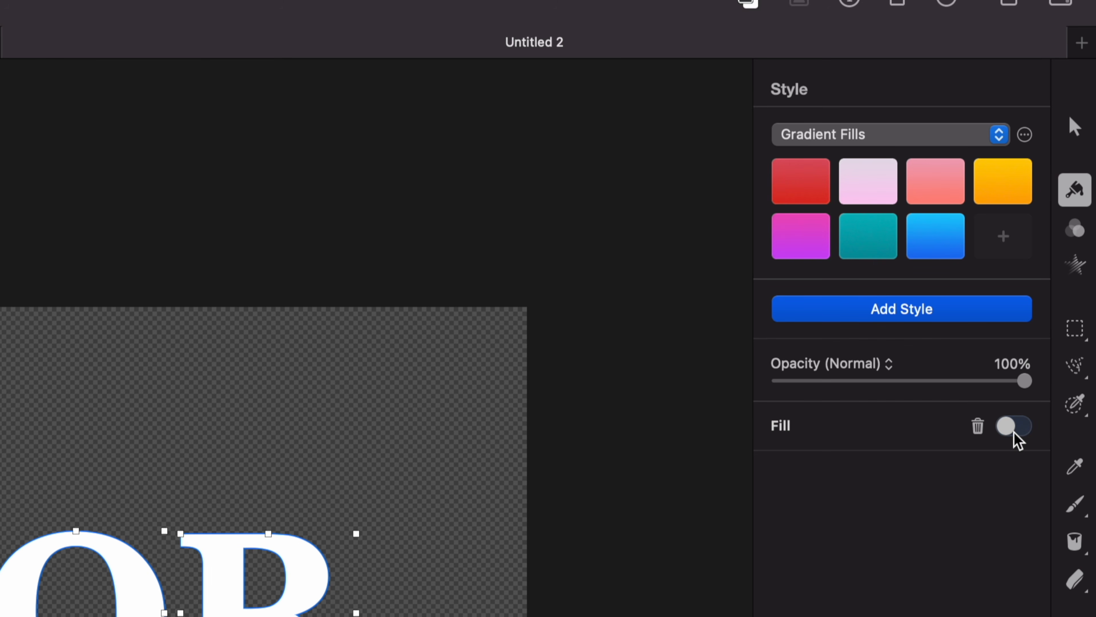
left_click(961, 307)
left_click(891, 479)
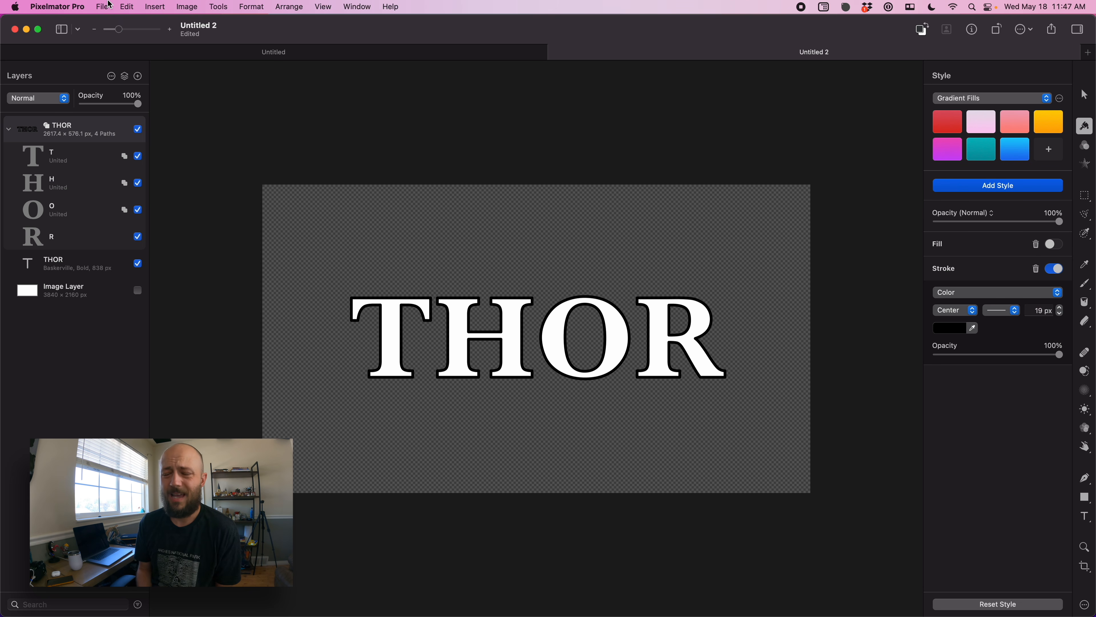
- Export the document as a Motion project named Thor
left_click(102, 7)
left_click(111, 172)
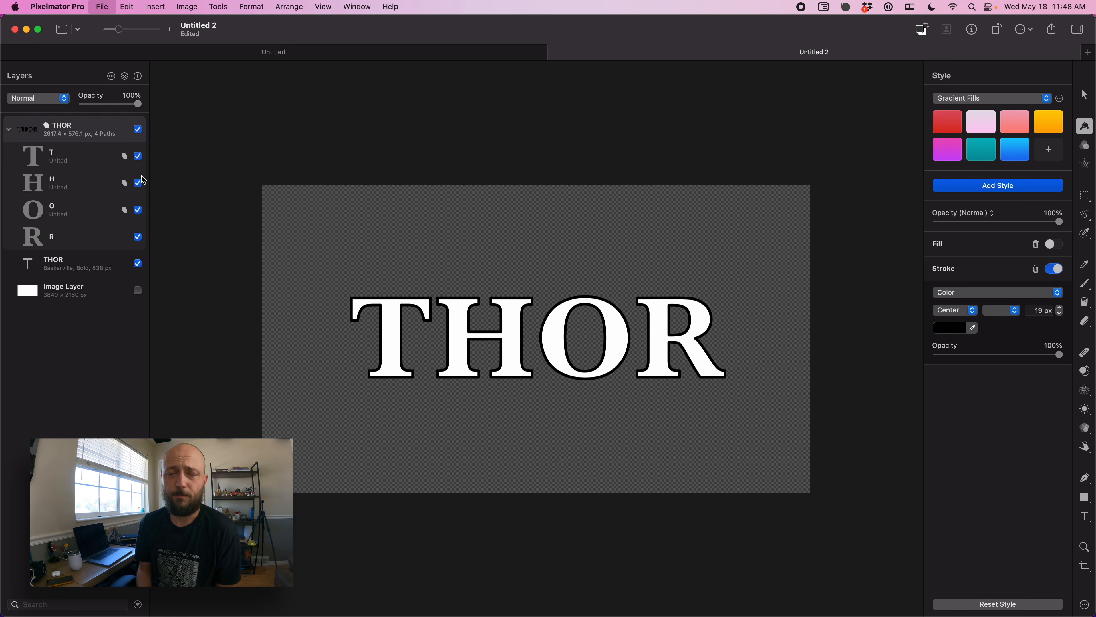
left_click(598, 367)
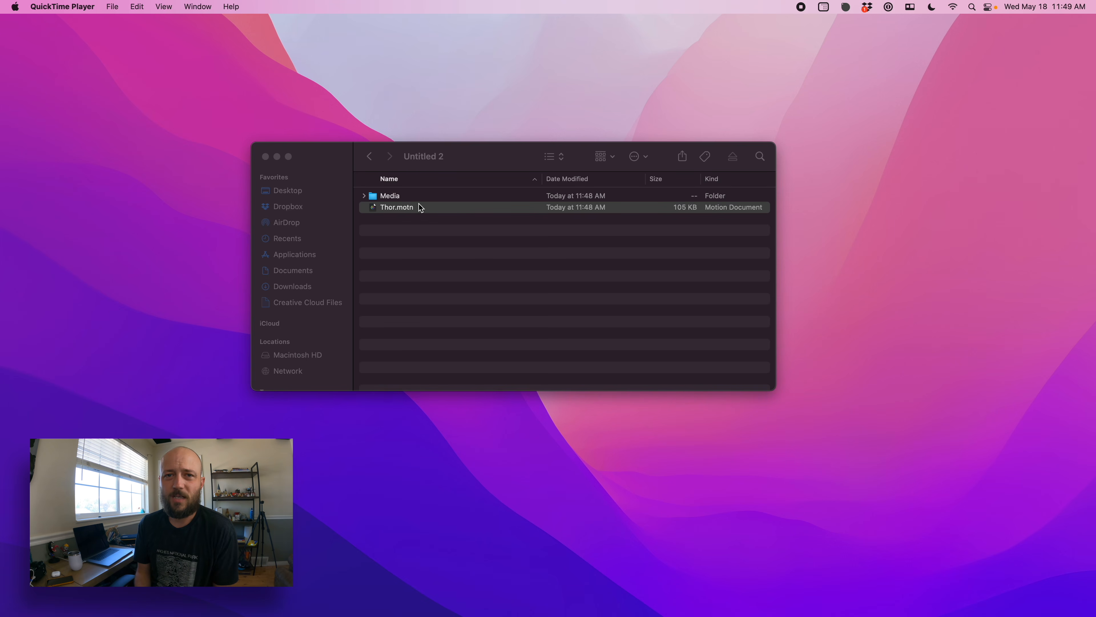
- Switch to Finder and open Thor.motn in Motion, dismissing the plug-in update alert
left_click(422, 209)
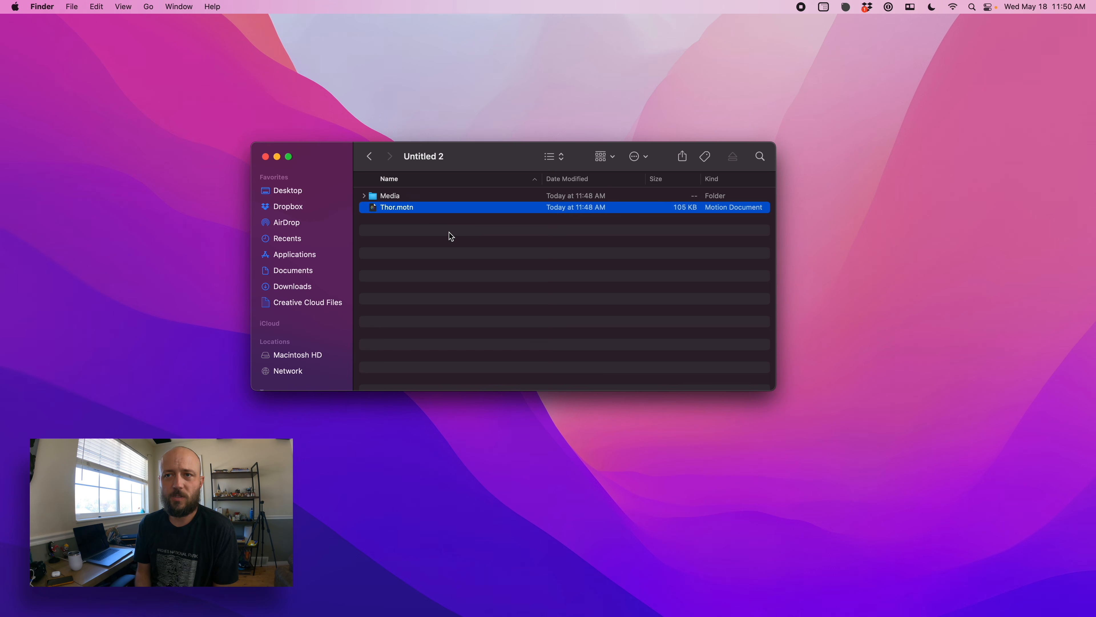
double_click(425, 208)
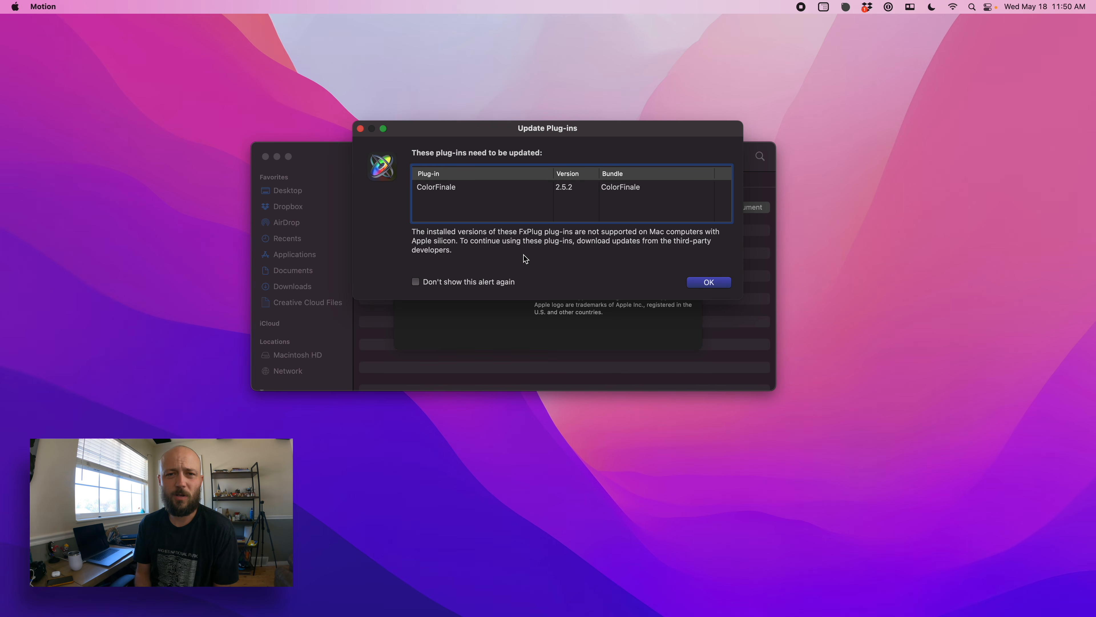
key("Return")
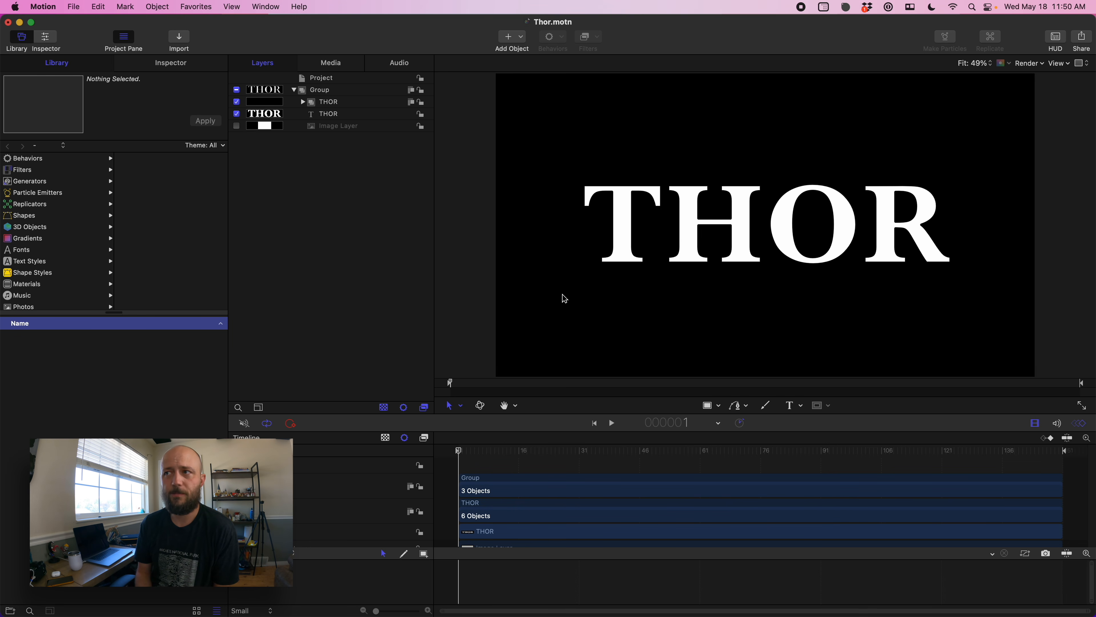
- Delete the image layer from the Motion project
left_click(348, 129)
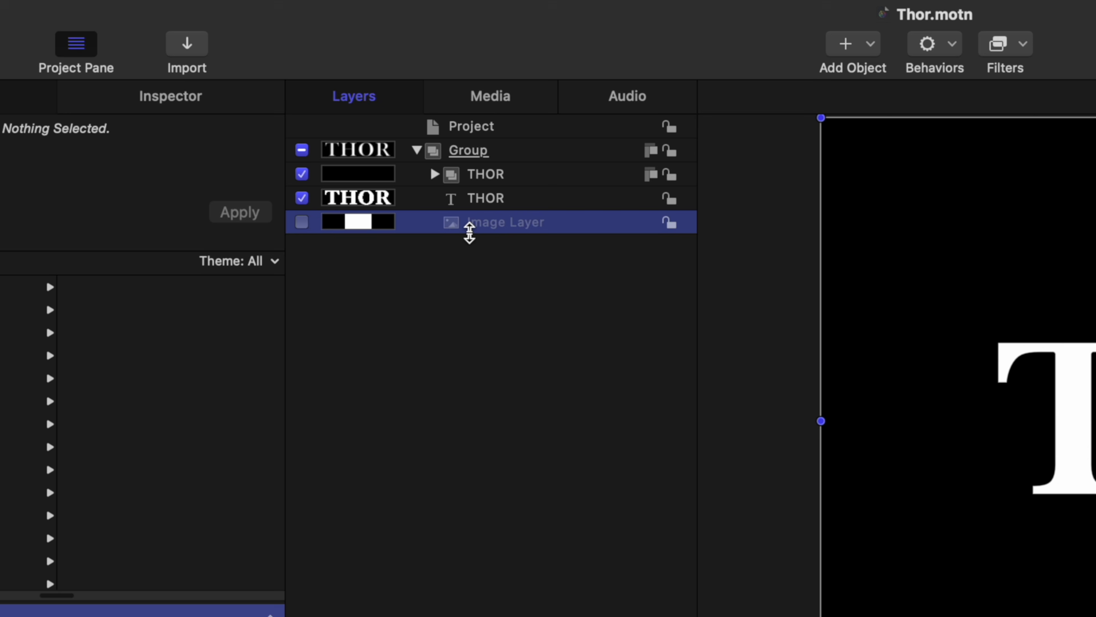
key("Delete")
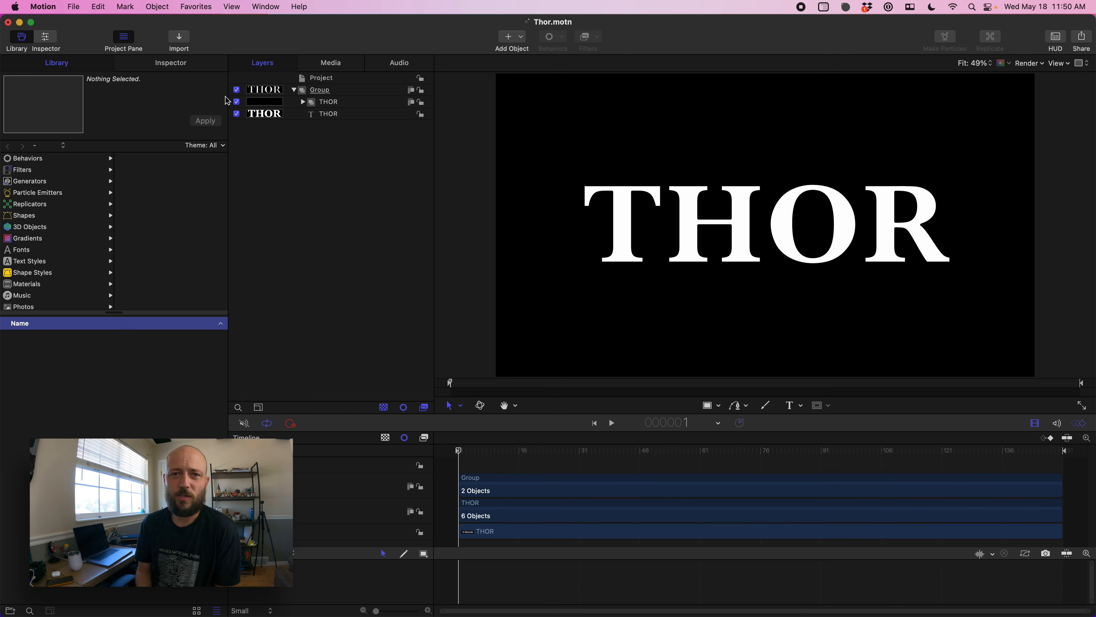
- Set the THOR text layer's face fill to Gradient in its text appearance settings
left_click(171, 63)
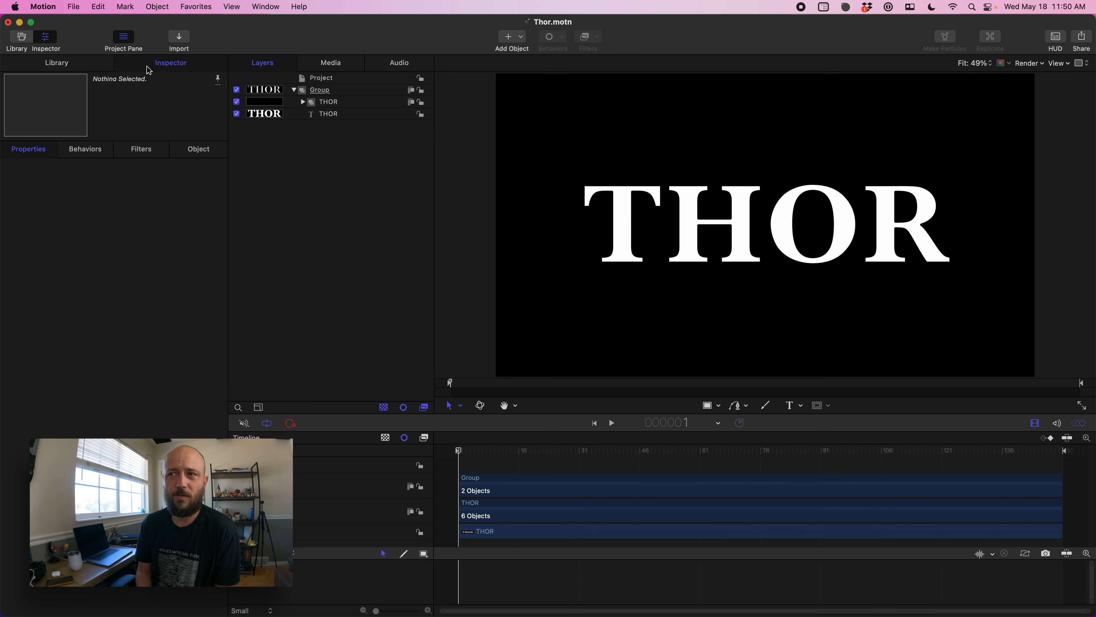
left_click(327, 114)
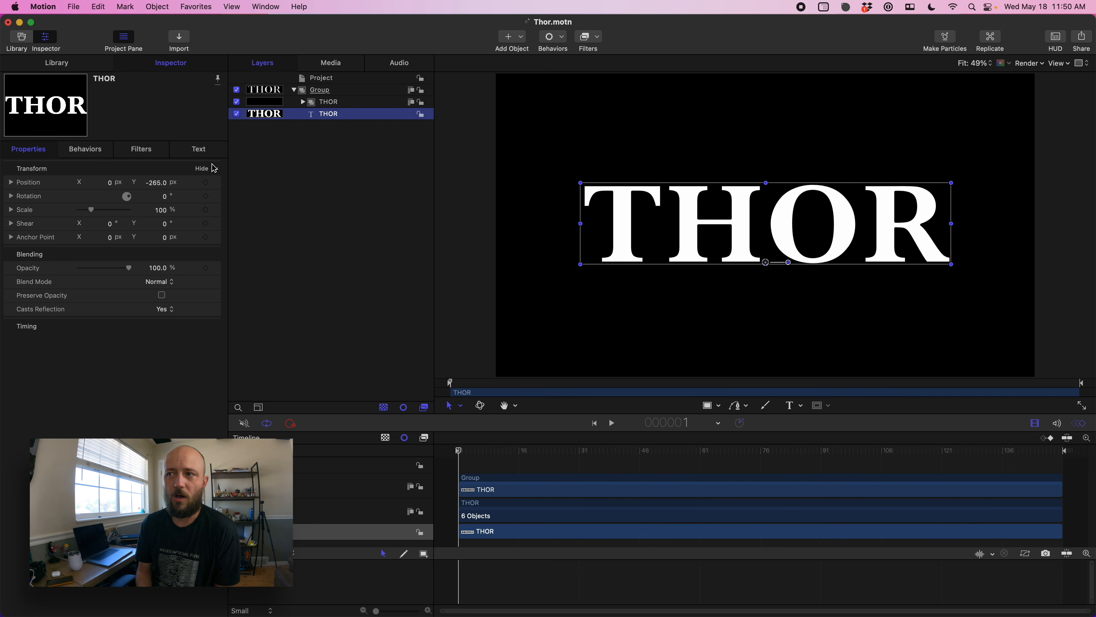
left_click(164, 66)
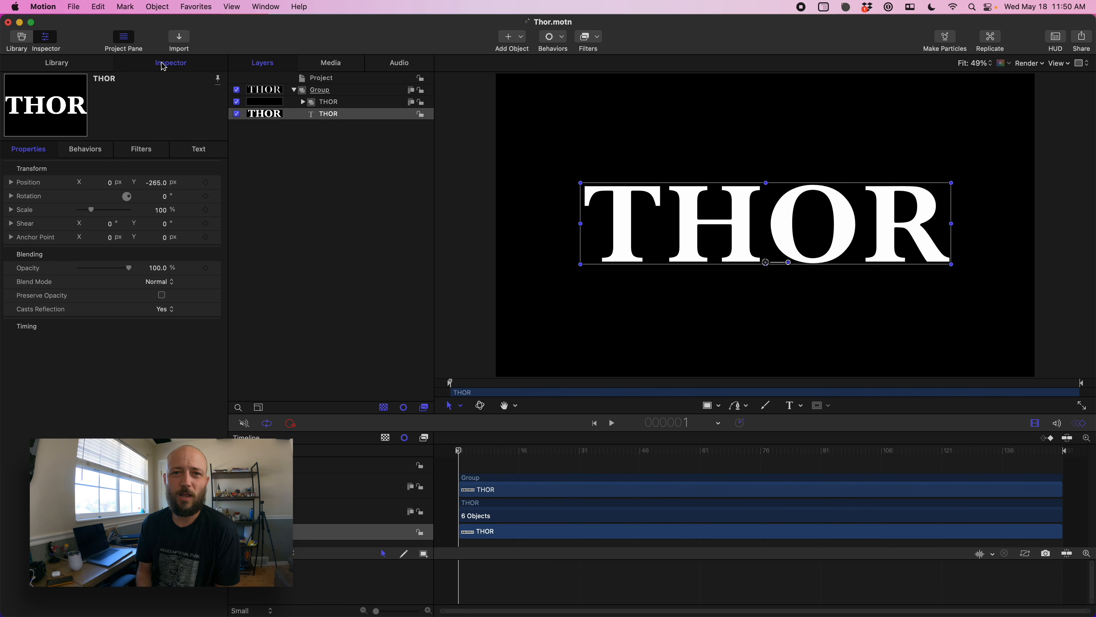
left_click(199, 149)
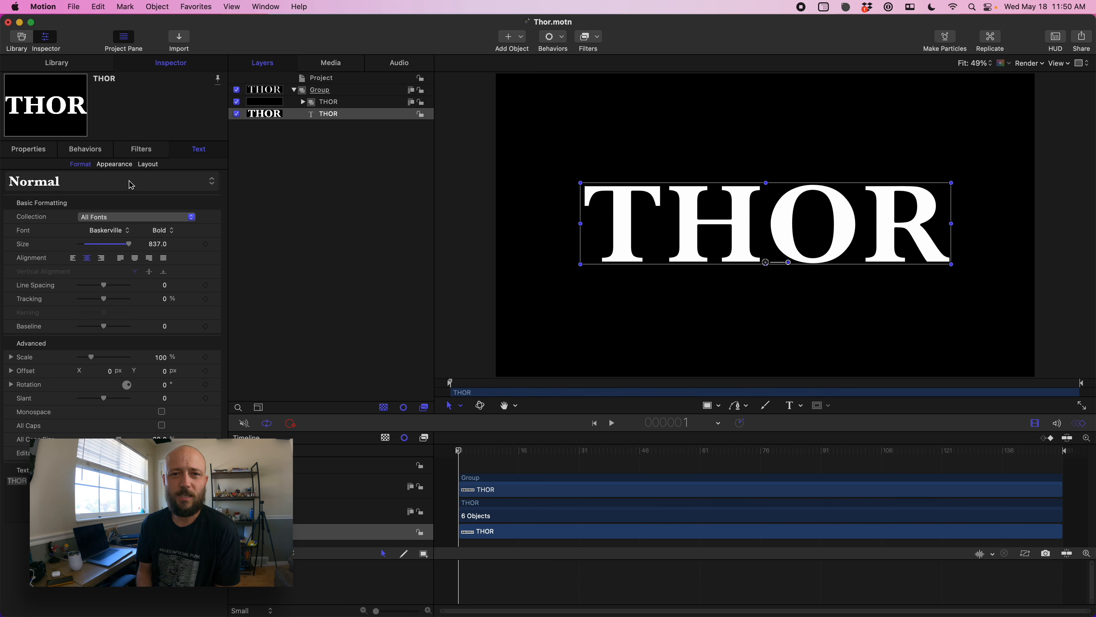
left_click(114, 165)
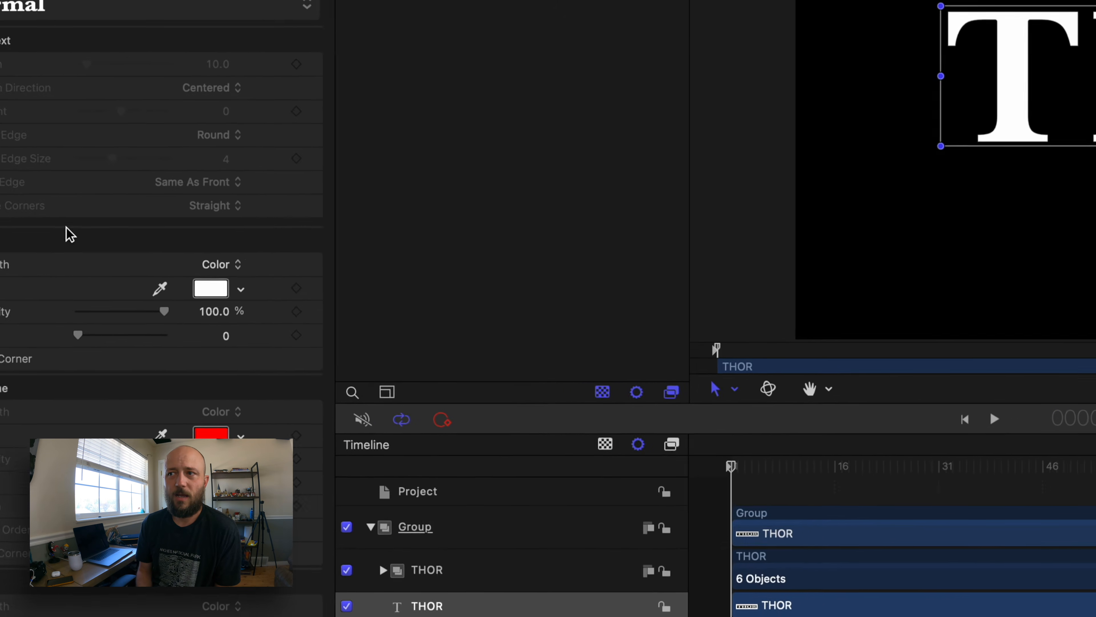
left_click(211, 264)
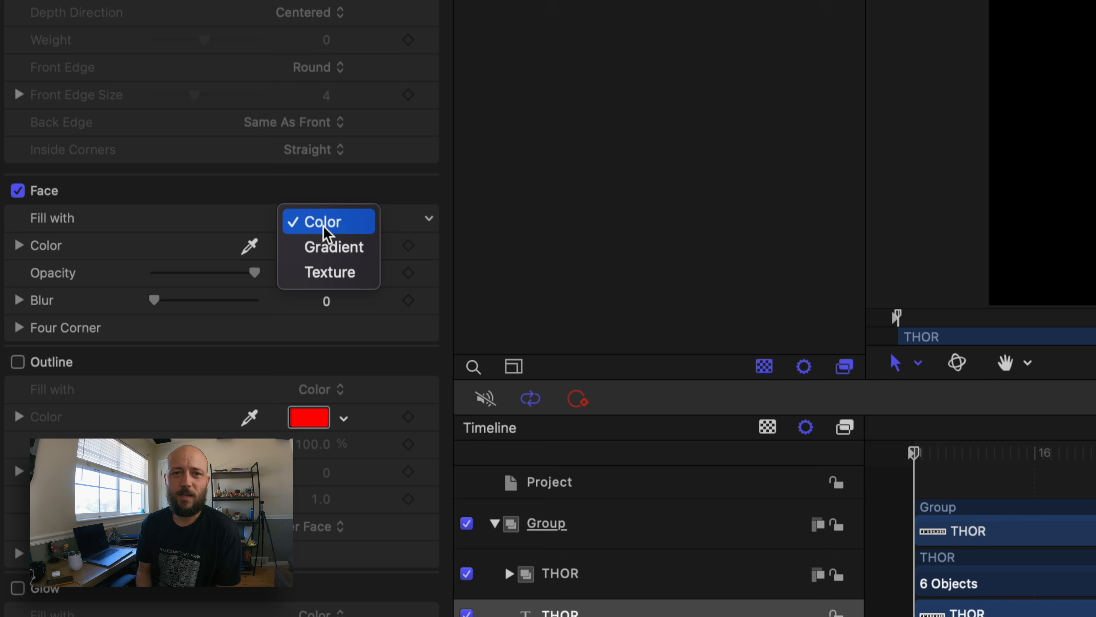
left_click(328, 247)
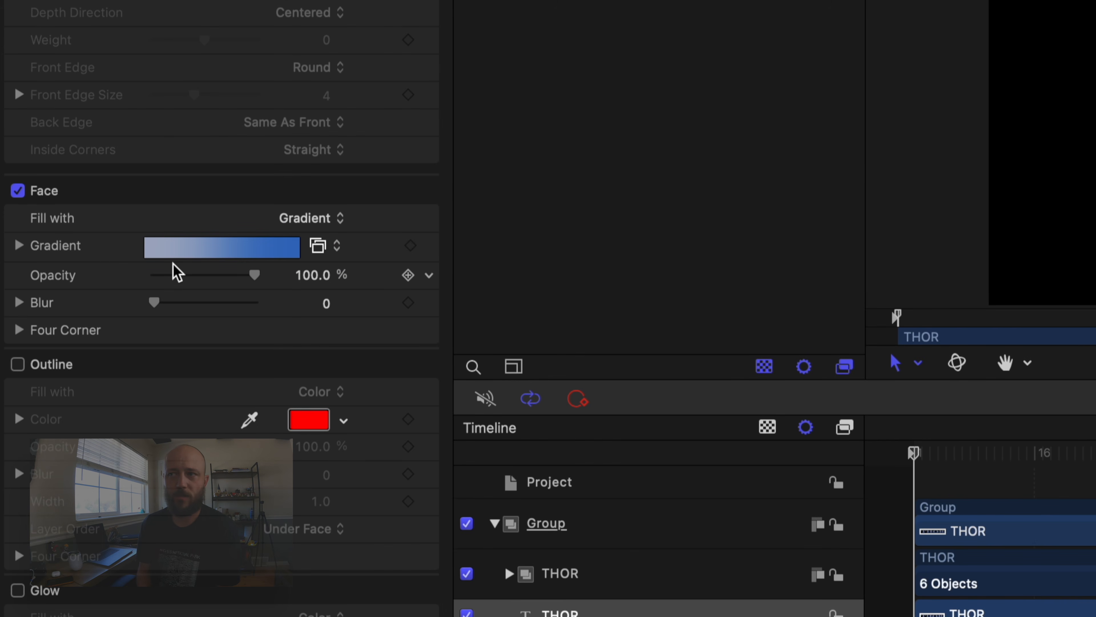
- Expand the face gradient editor and add two color stops to the gradient
left_click(19, 246)
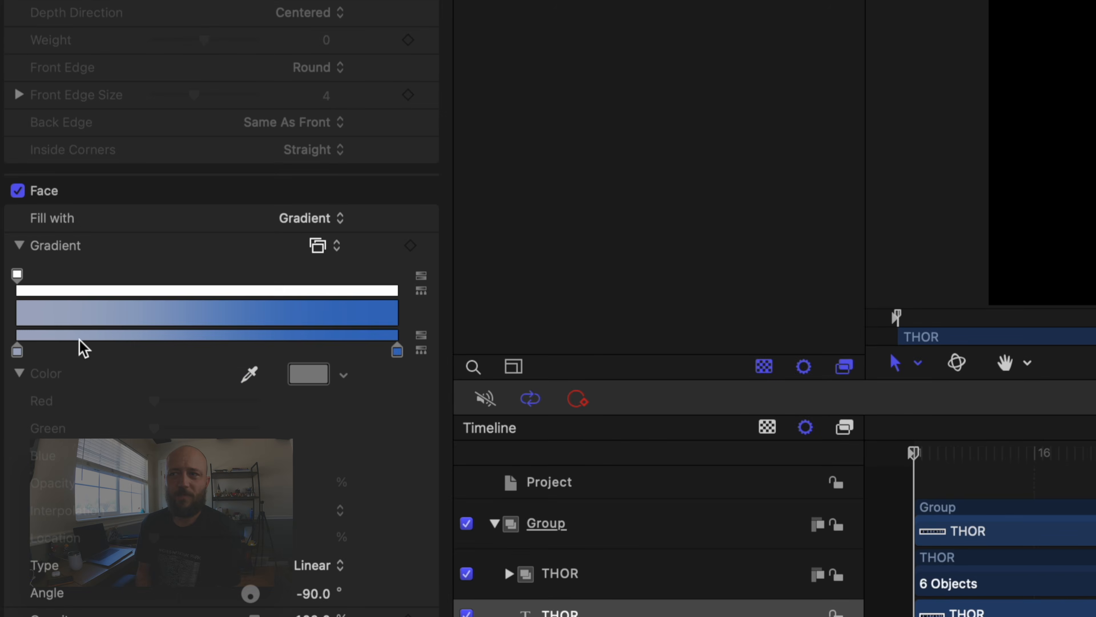
left_click(184, 343)
left_click(301, 343)
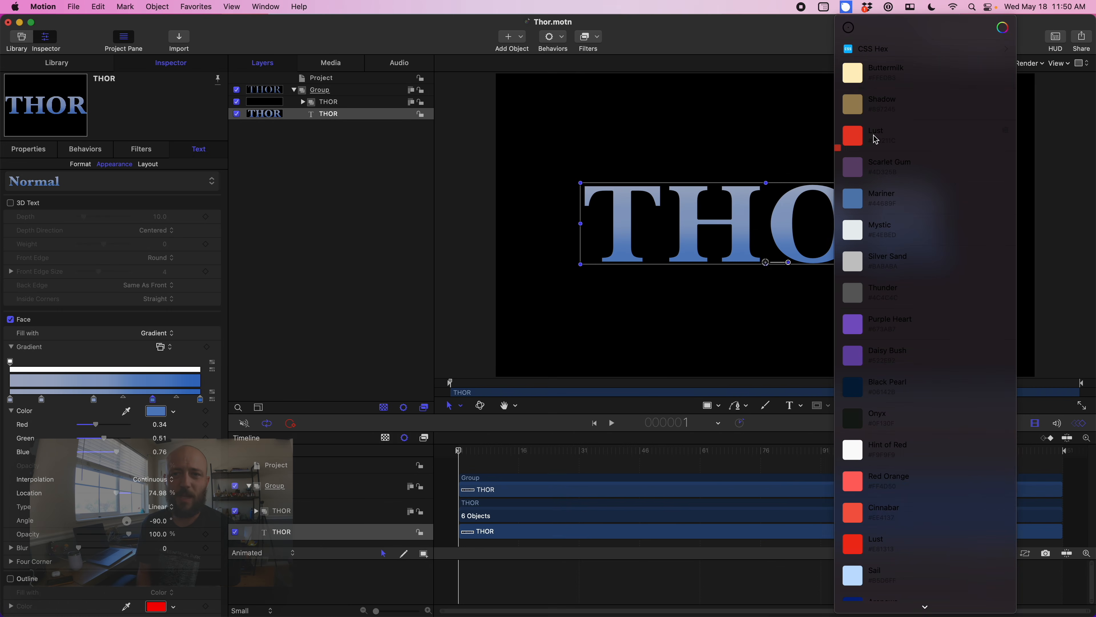
- Set the gradient's end stop color to hex DD211C using RGB sliders
double_click(200, 399)
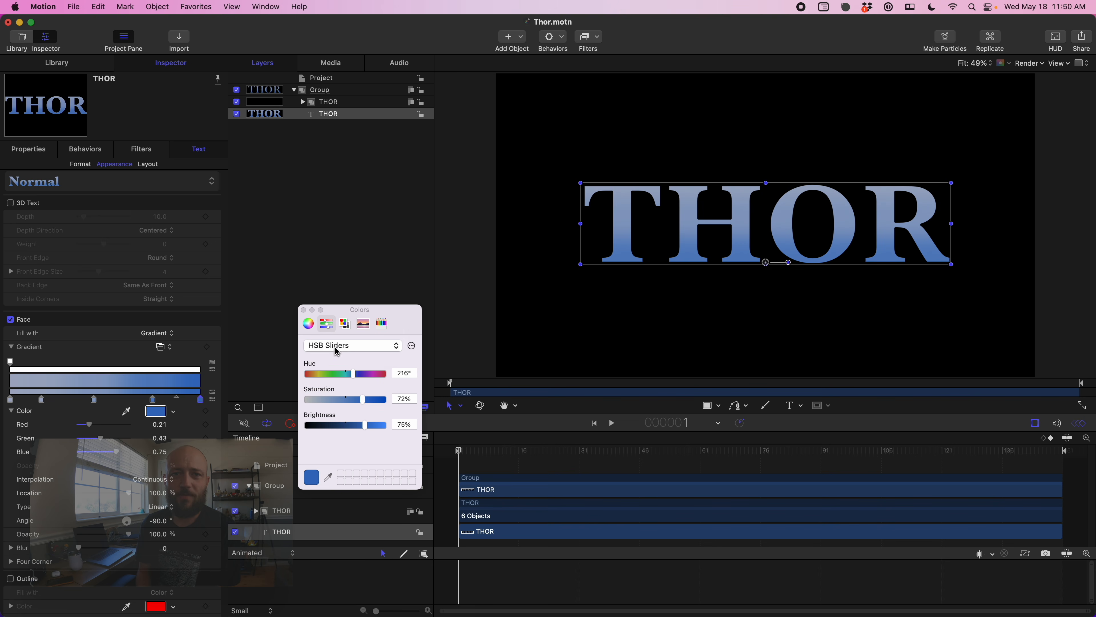
left_click(352, 346)
left_click(332, 321)
double_click(404, 452)
type("DD211C")
key("Return")
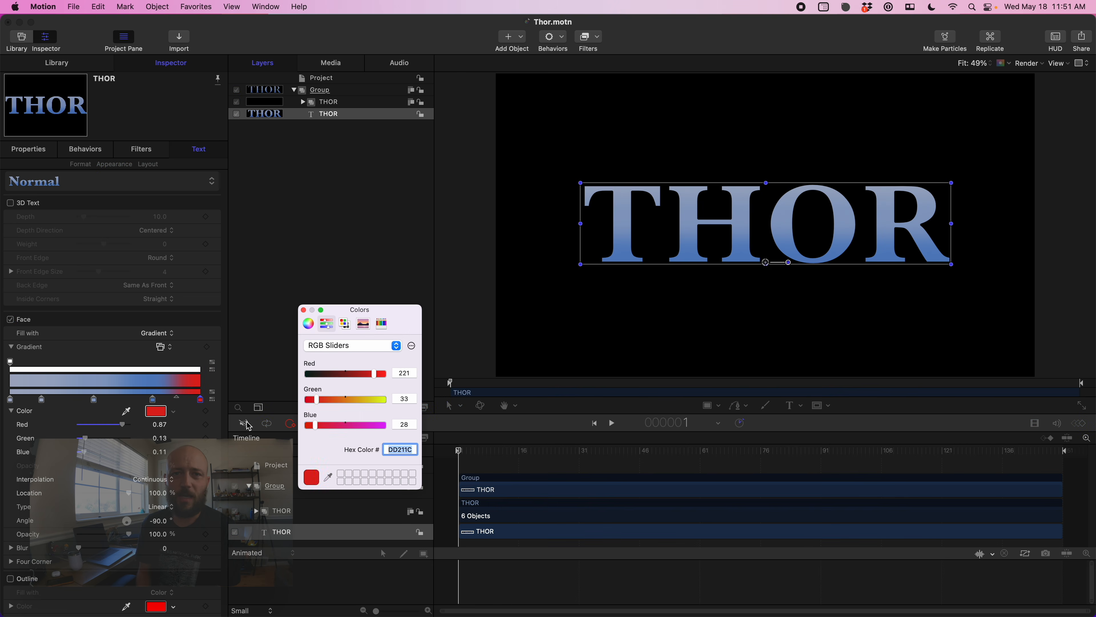
- Select the third gradient stop and paste a swatch hex color from the menu-bar color palette into it
left_click(152, 400)
left_click(847, 8)
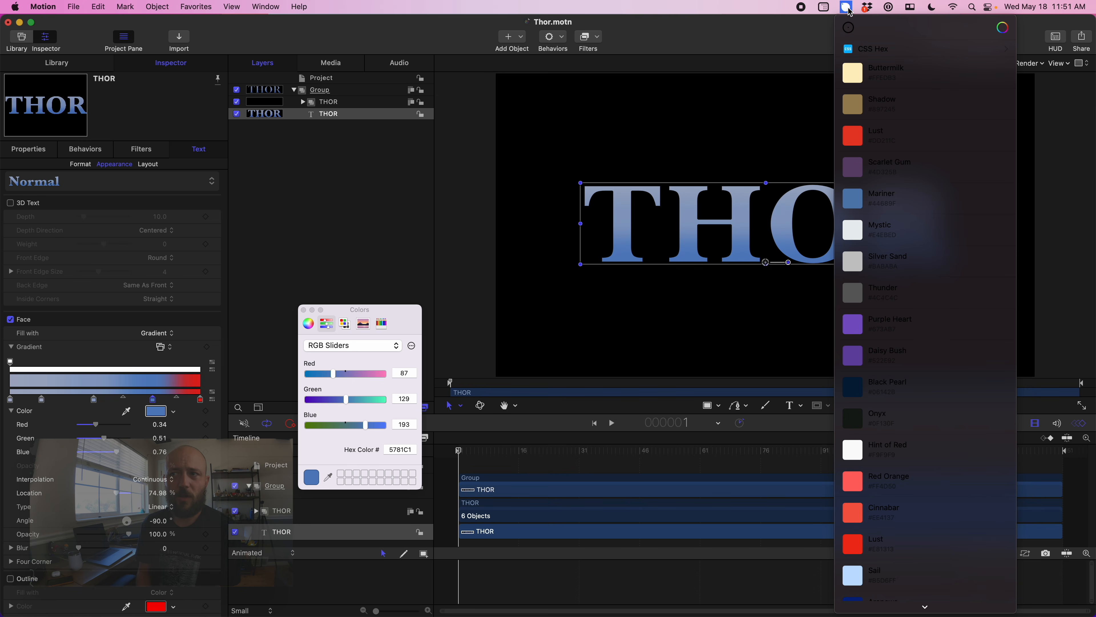
left_click(866, 169)
type("4D325B")
key("Return")
- Select the second gradient stop and paste the Mariner swatch's hex color into it
left_click(95, 400)
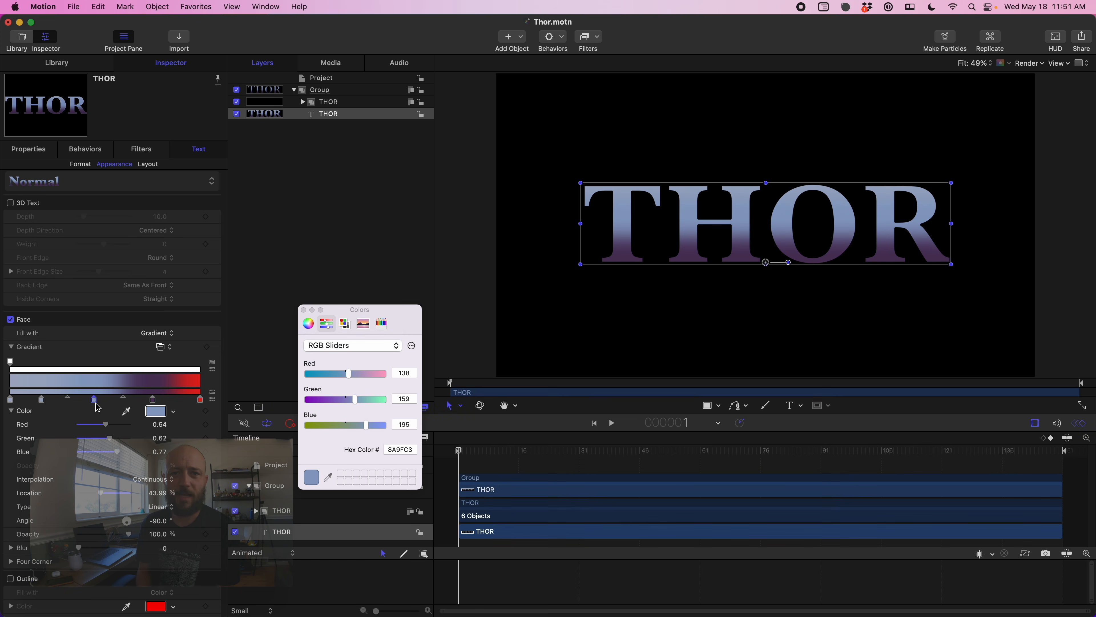
left_click(847, 8)
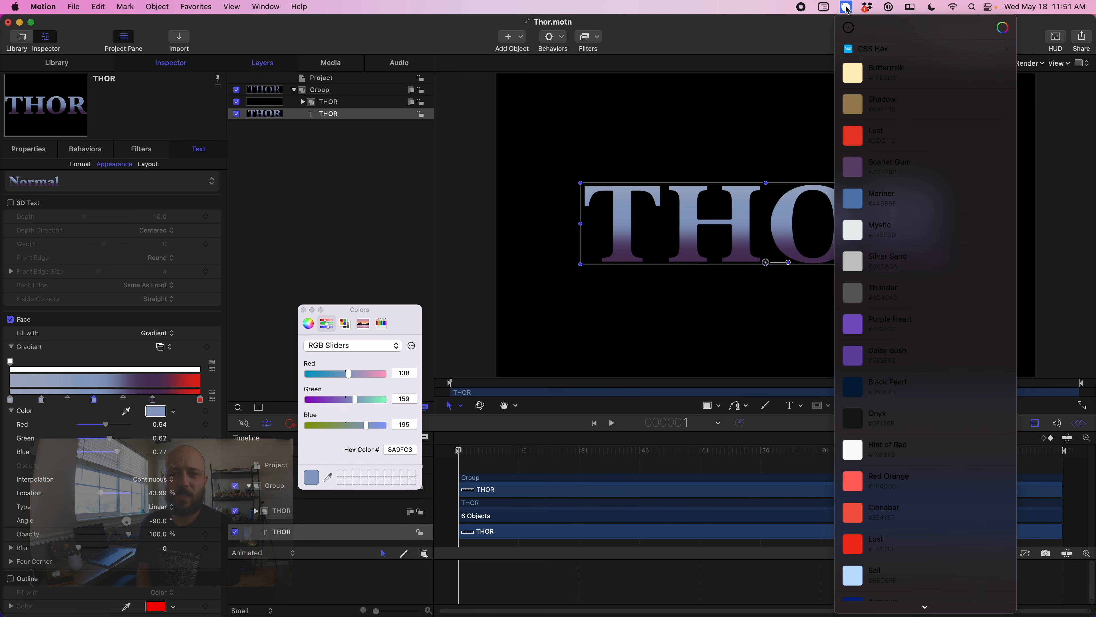
left_click(856, 200)
type("44689F")
key("Return")
- Set the first inner gradient stop to white FFFFFF with the RGB sliders and close the Colors window
left_click(42, 399)
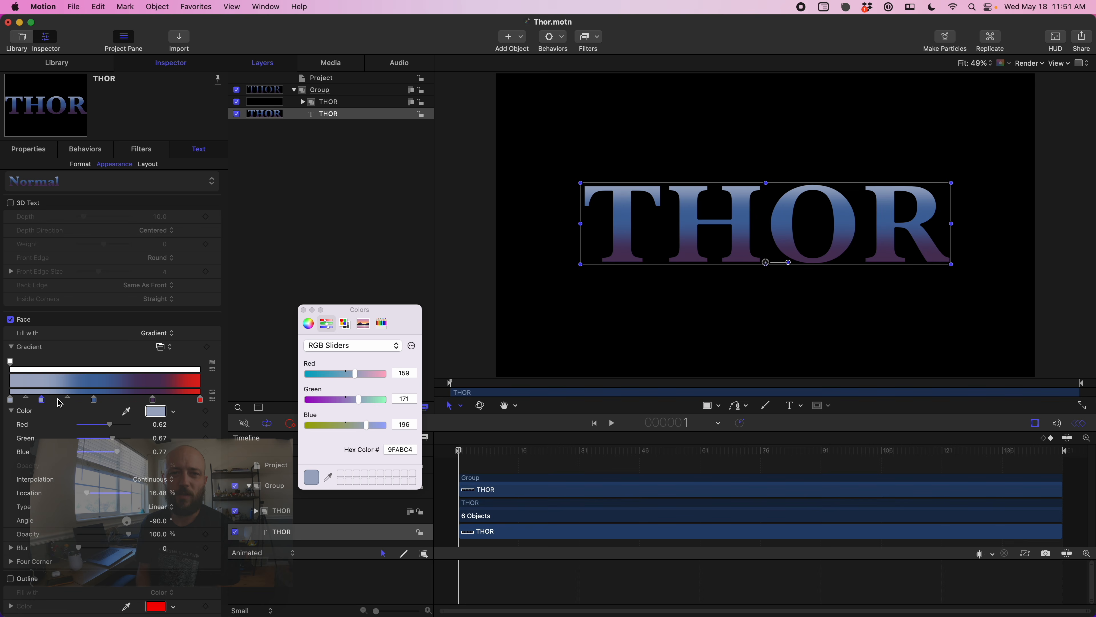
left_click(403, 446)
left_click_drag(355, 373, 401, 374)
left_click_drag(358, 399, 418, 399)
left_click_drag(366, 425, 399, 423)
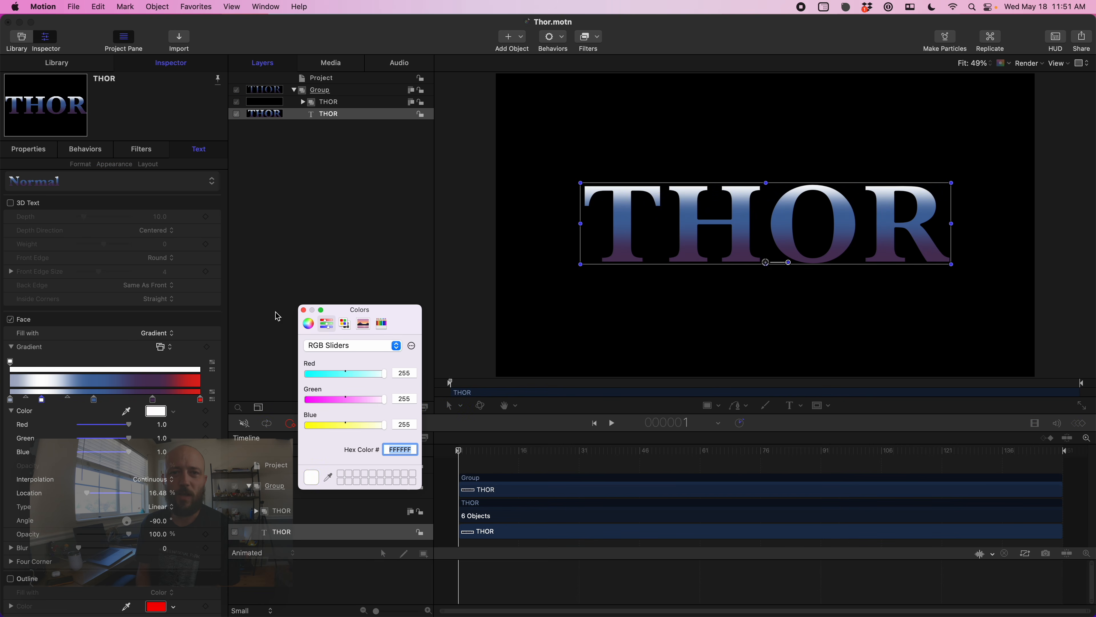
left_click(303, 309)
- Reposition the left gradient stops to tighten the white-to-blue transition across the letters
left_click_drag(10, 400, 77, 401)
left_click_drag(29, 400, 63, 401)
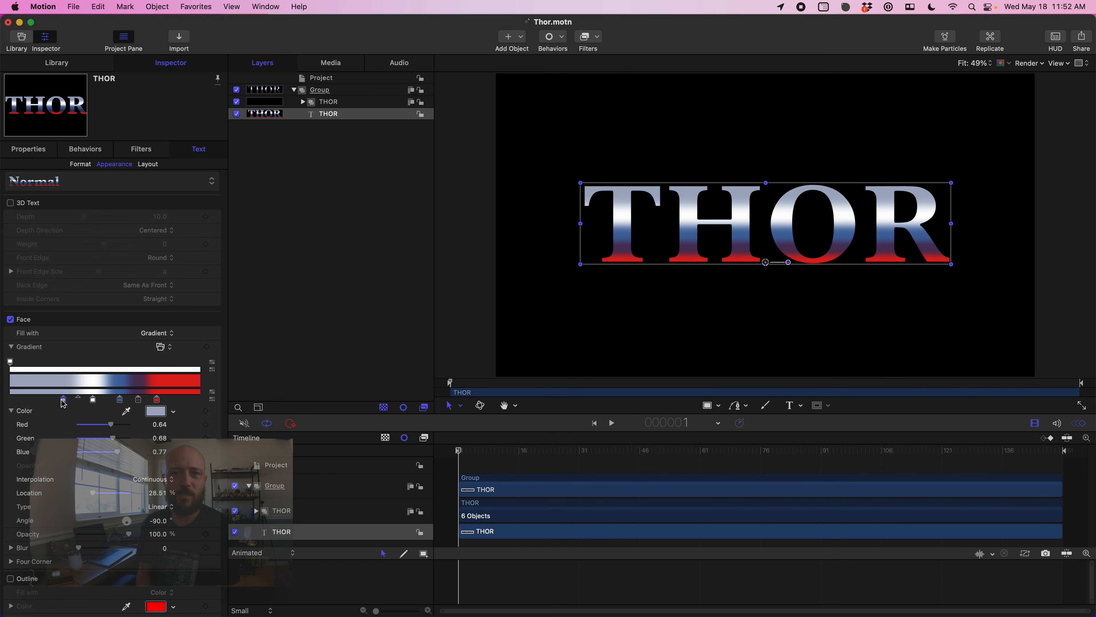
left_click_drag(63, 403, 51, 401)
left_click(92, 399)
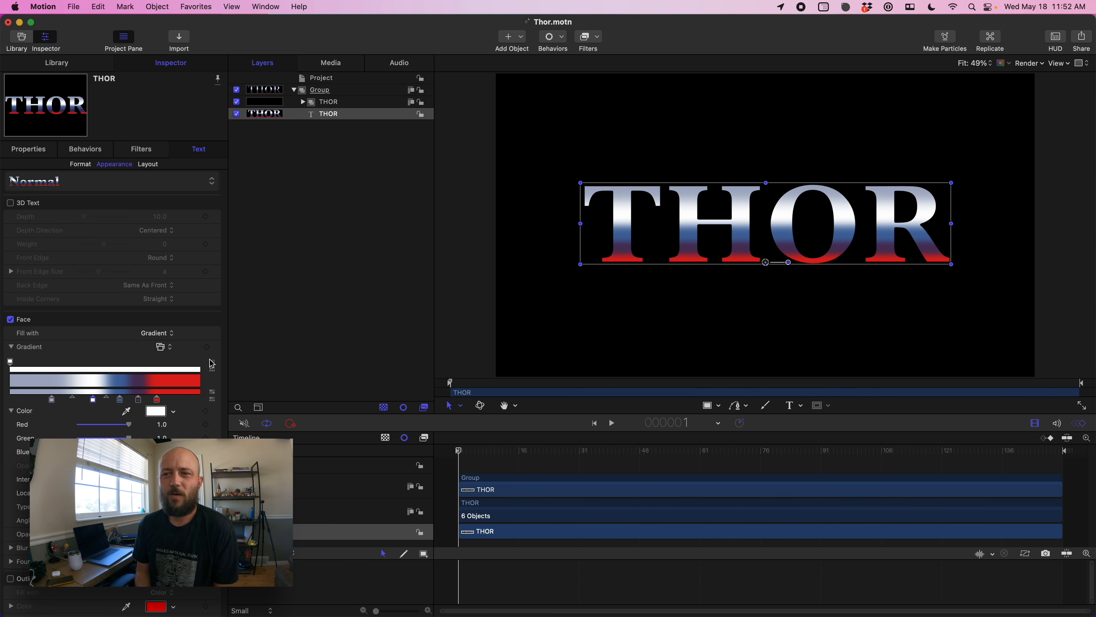
- Duplicate the THOR path group inside Group
left_click(348, 103)
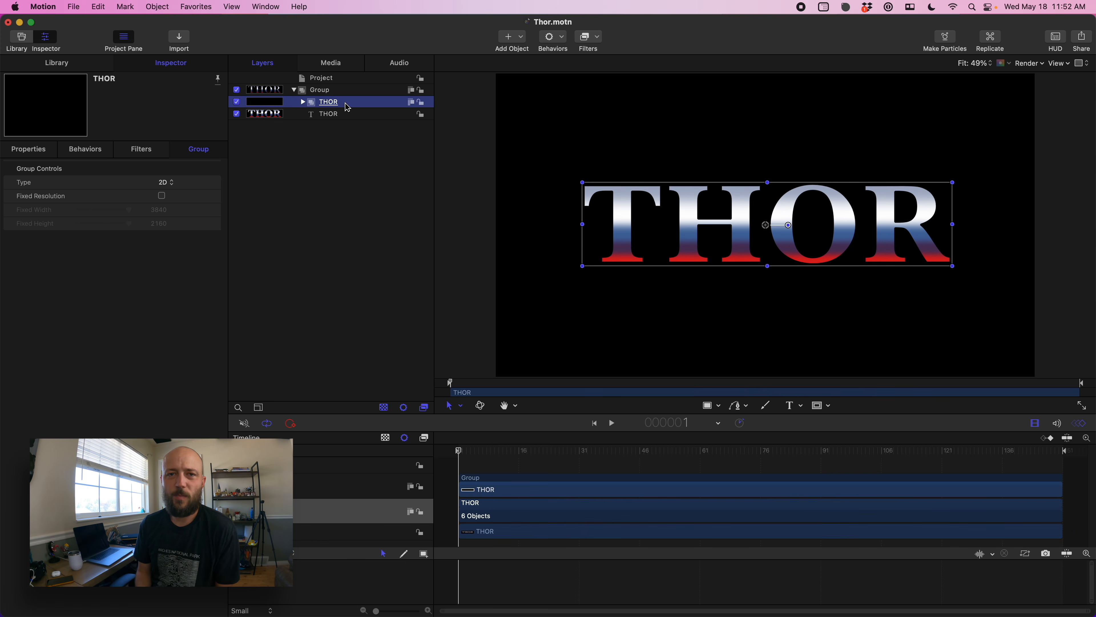
left_click(304, 102)
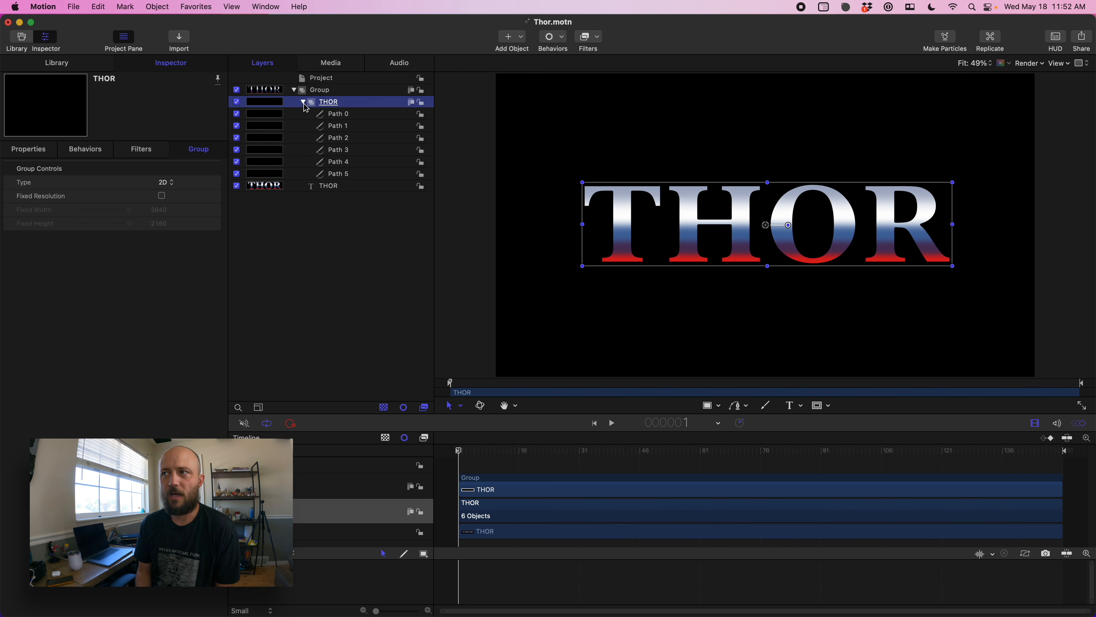
left_click(303, 102)
right_click(354, 107)
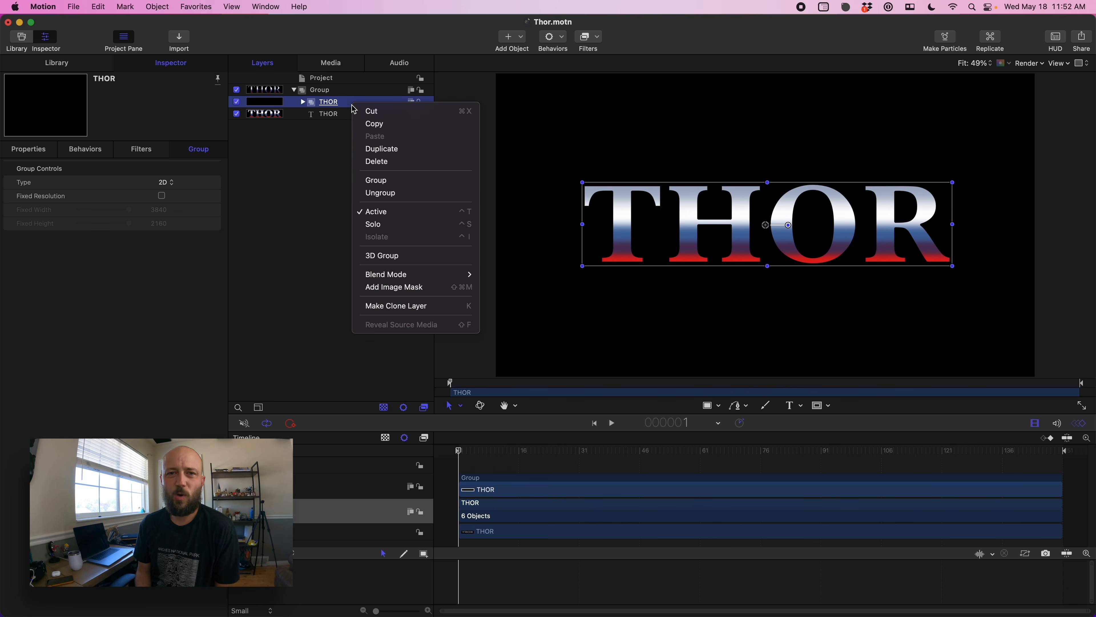
left_click(372, 149)
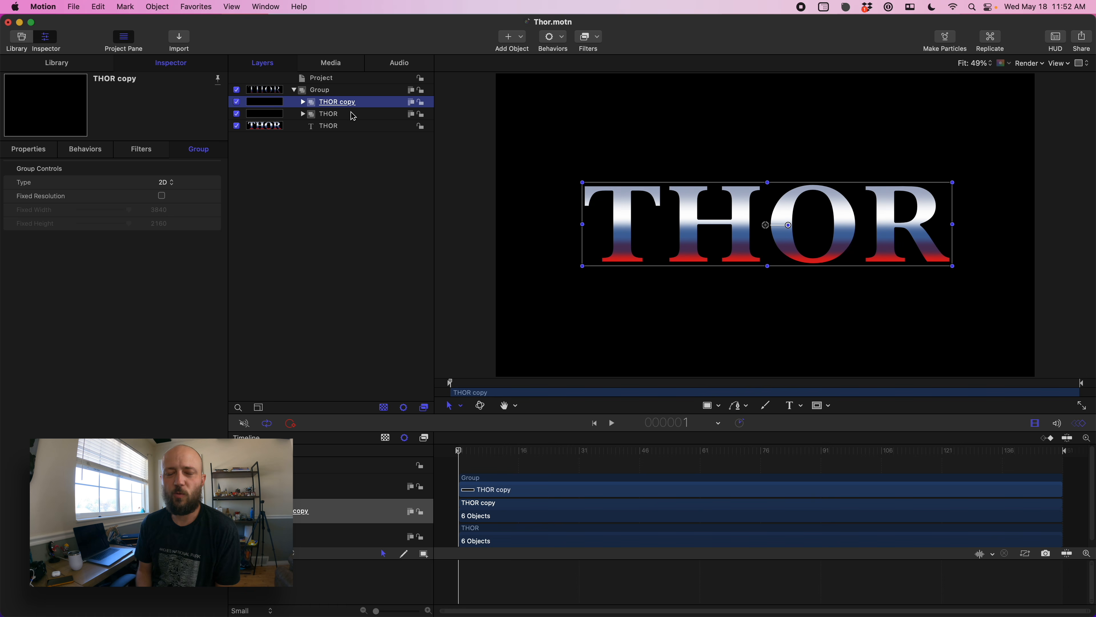
- Rename the duplicated group Lightning and hide it
double_click(349, 104)
type("Lig")
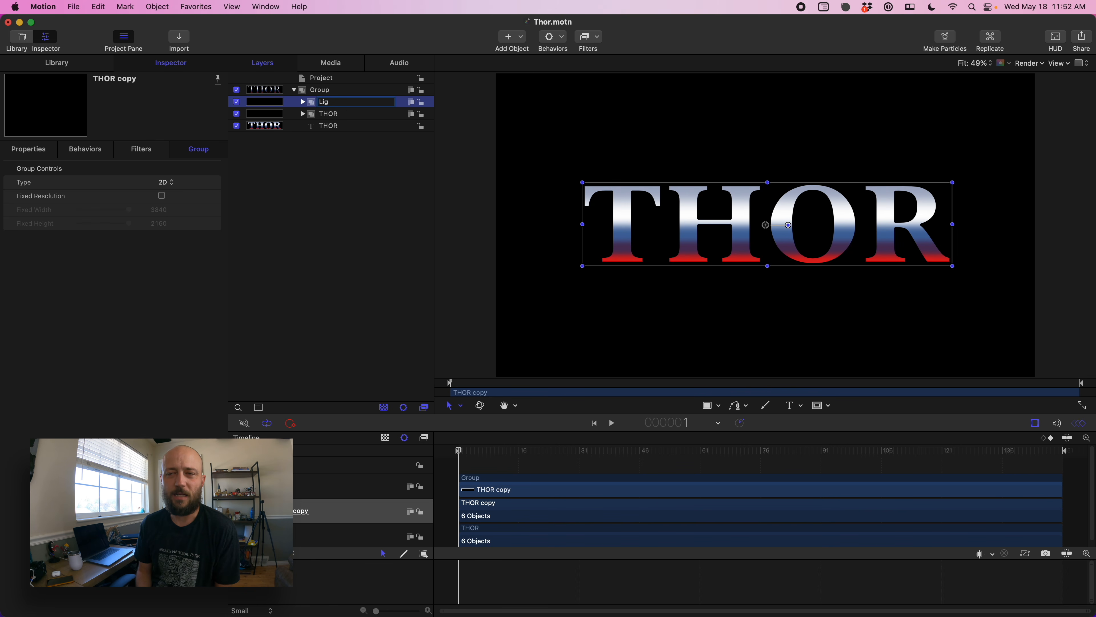
type("htning")
key("Return")
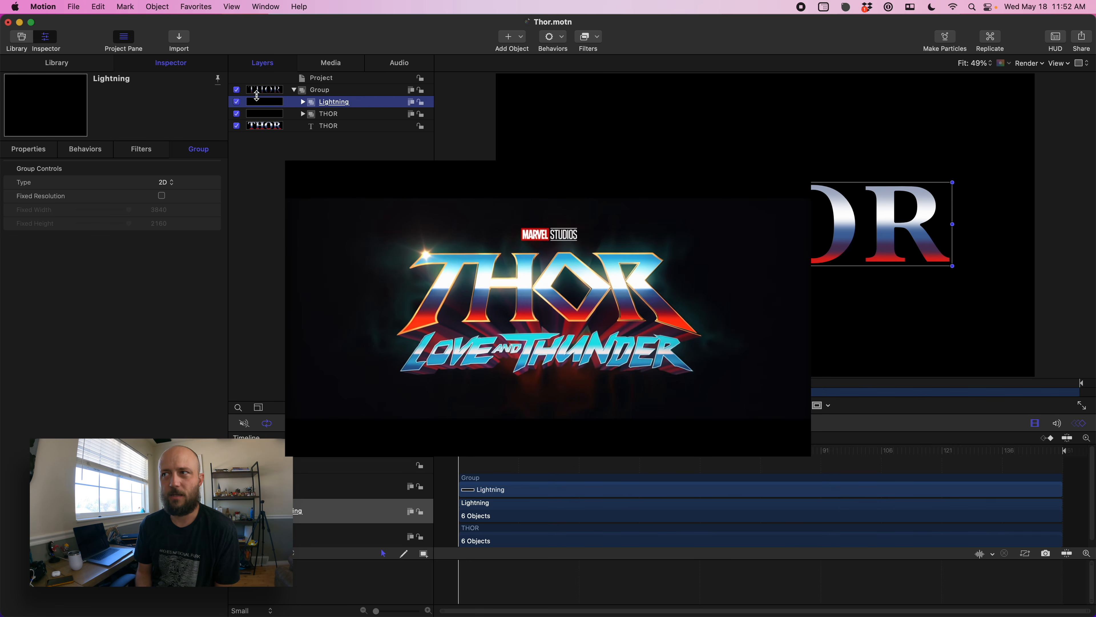
left_click(237, 102)
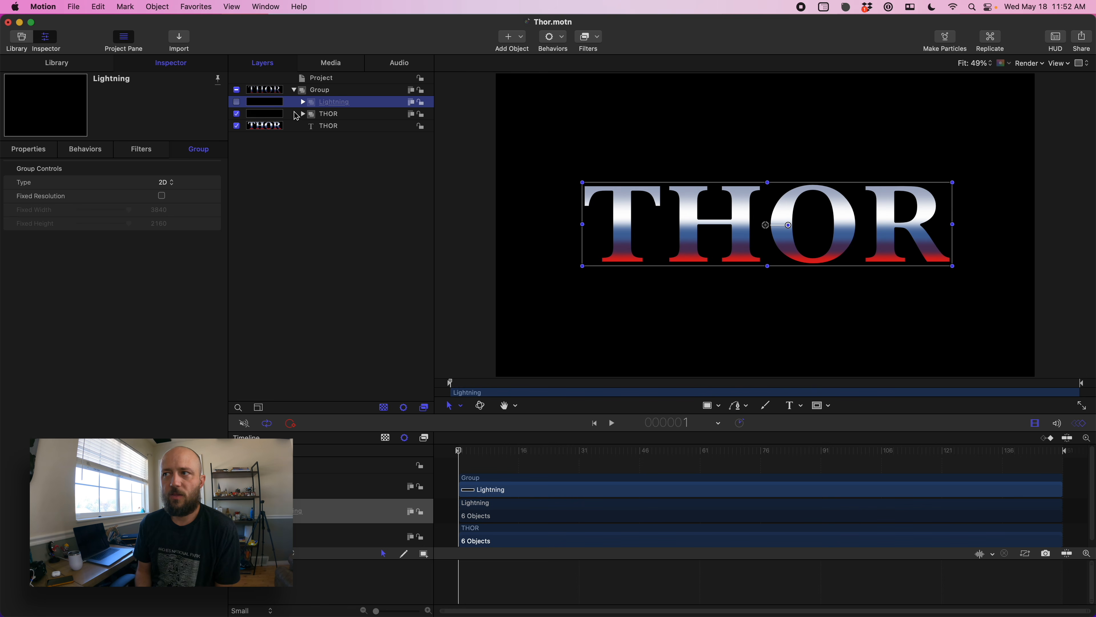
- Select Path 0 through Path 5 in the THOR group and set their outline color to gold (HSB 43°, 61%, 94%)
left_click(303, 115)
left_click(351, 126)
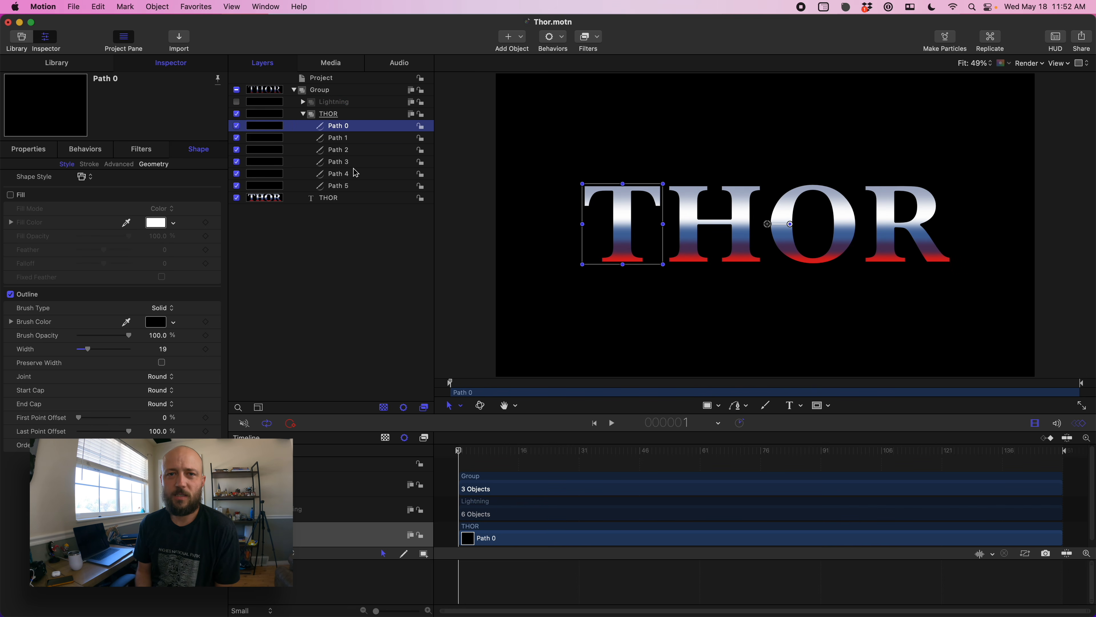
left_click(354, 186, "shift")
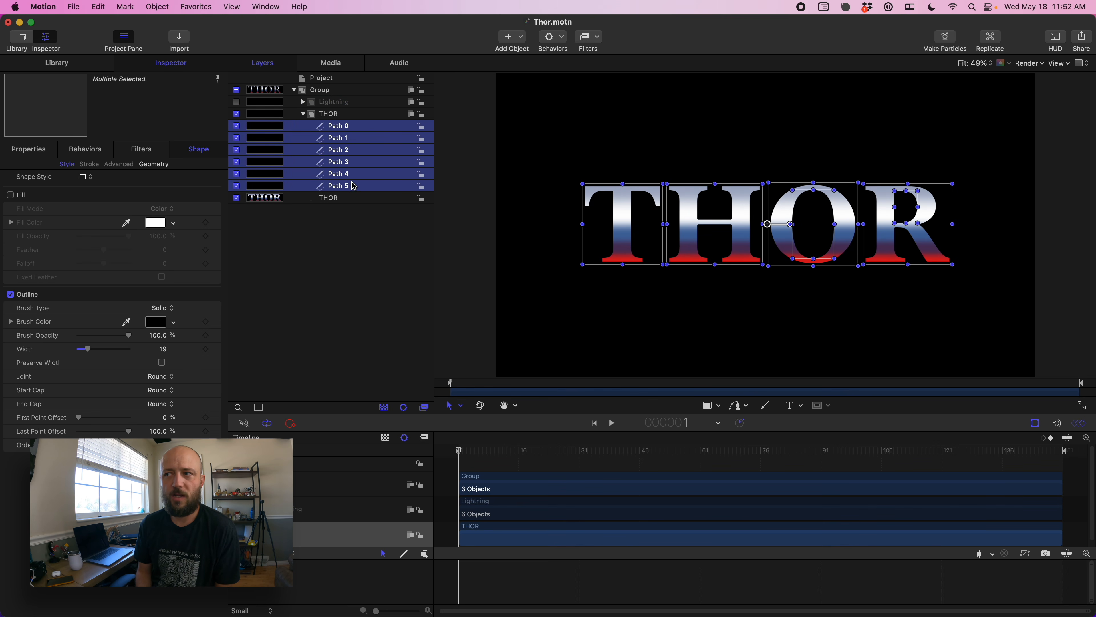
left_click(156, 322)
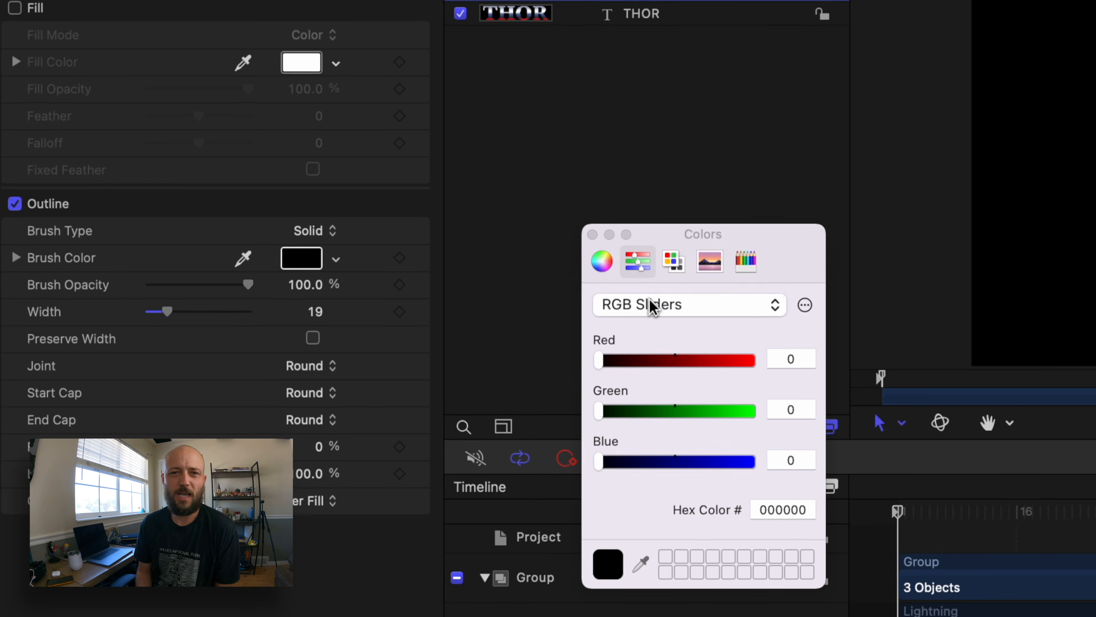
left_click(520, 329)
left_click(676, 365)
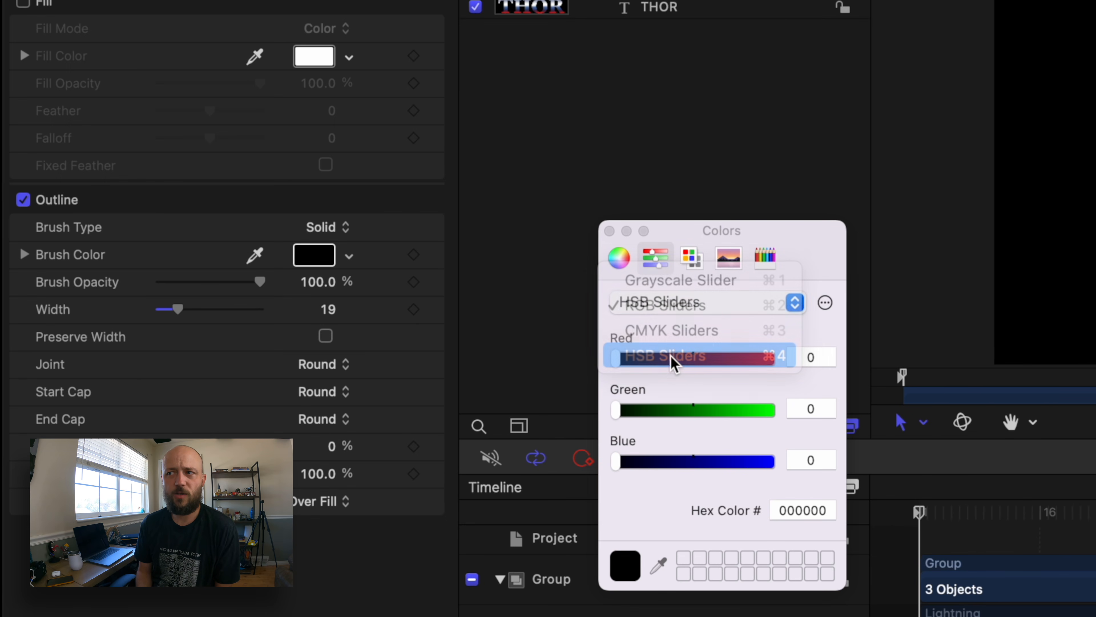
left_click_drag(615, 461, 787, 466)
left_click_drag(613, 358, 633, 358)
left_click_drag(763, 461, 754, 461)
left_click_drag(727, 409, 709, 410)
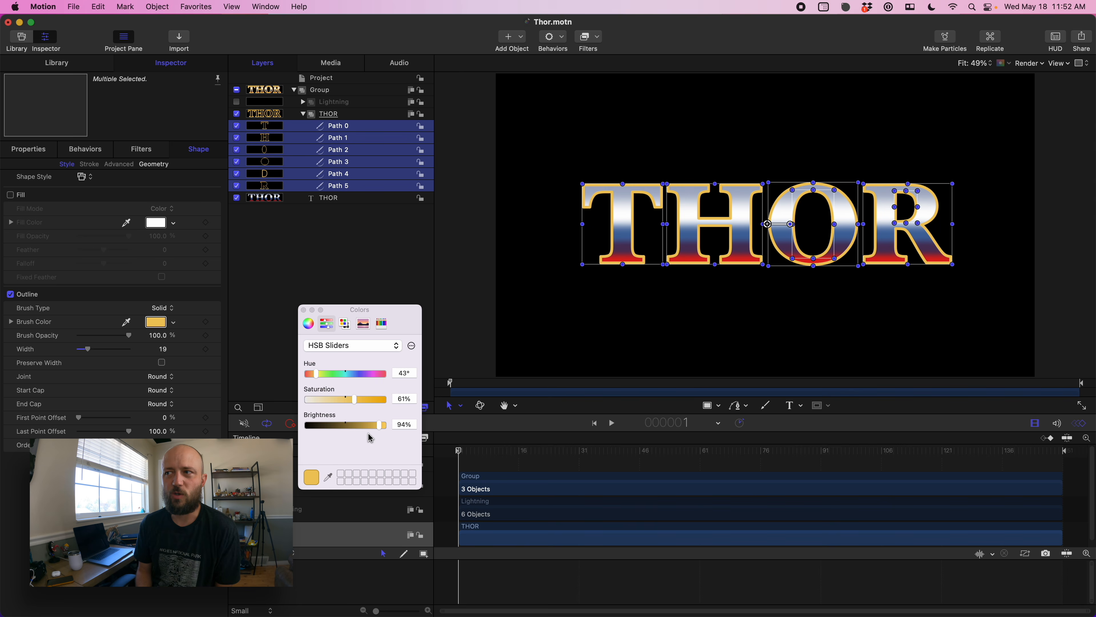
left_click(303, 310)
left_click_drag(114, 349, 83, 353)
left_click(265, 296)
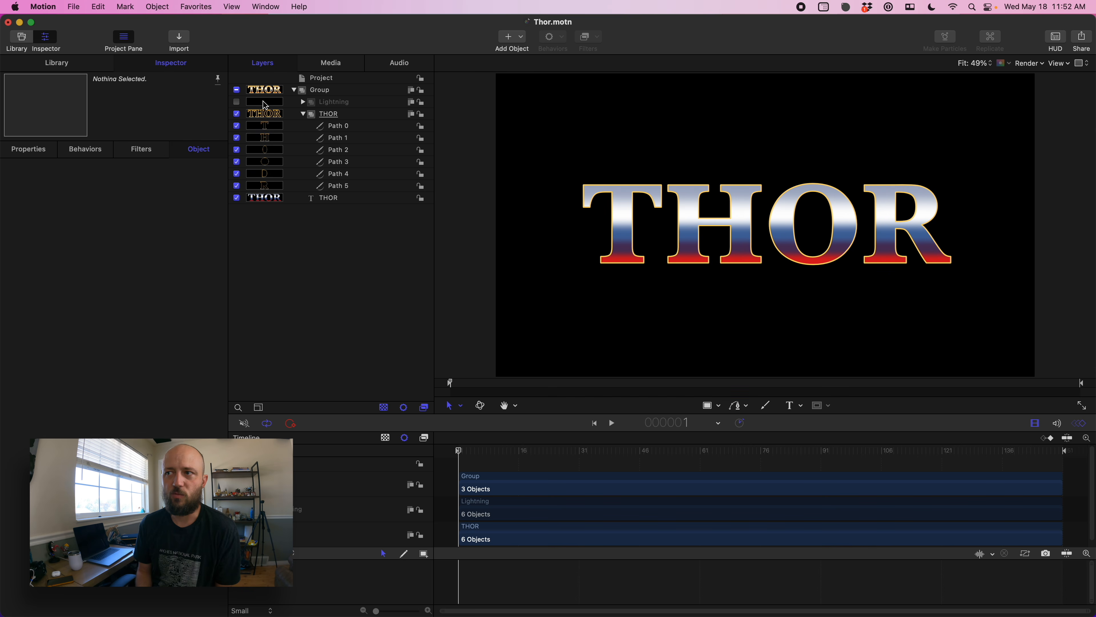
- Apply the Stylize Extrude filter to the THOR text layer
left_click(304, 114)
left_click(325, 125)
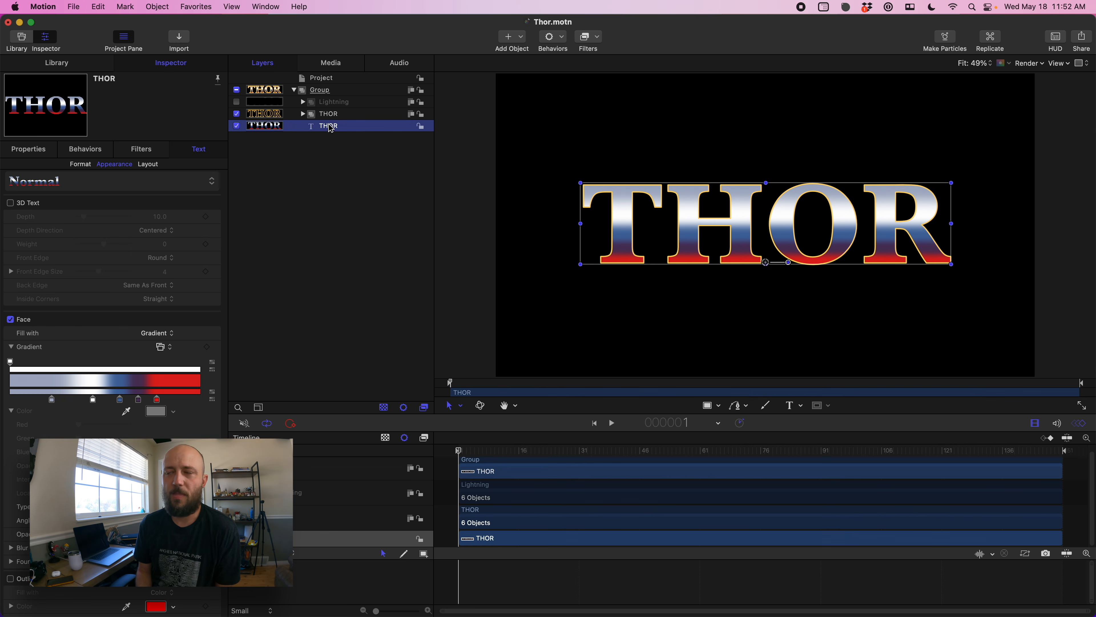
left_click(590, 42)
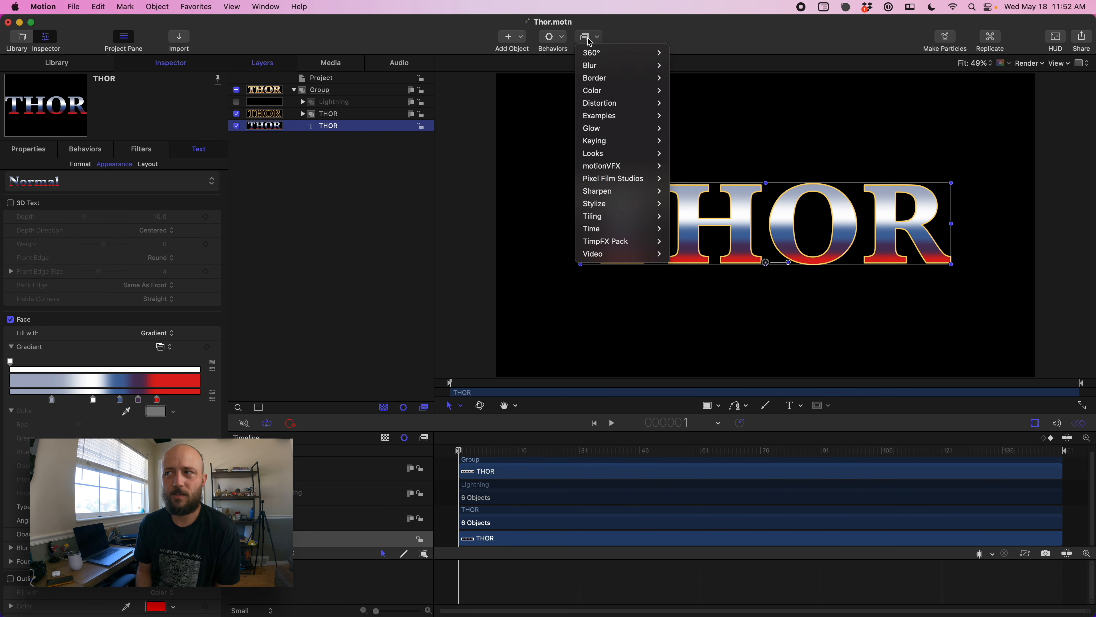
mouse_move(606, 208)
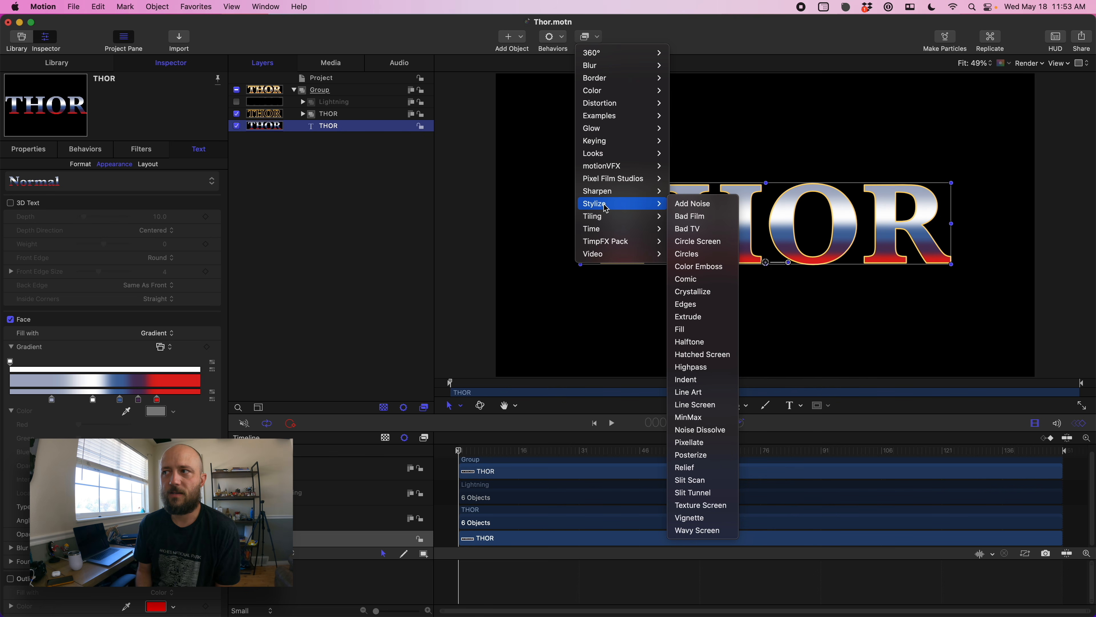
left_click(712, 318)
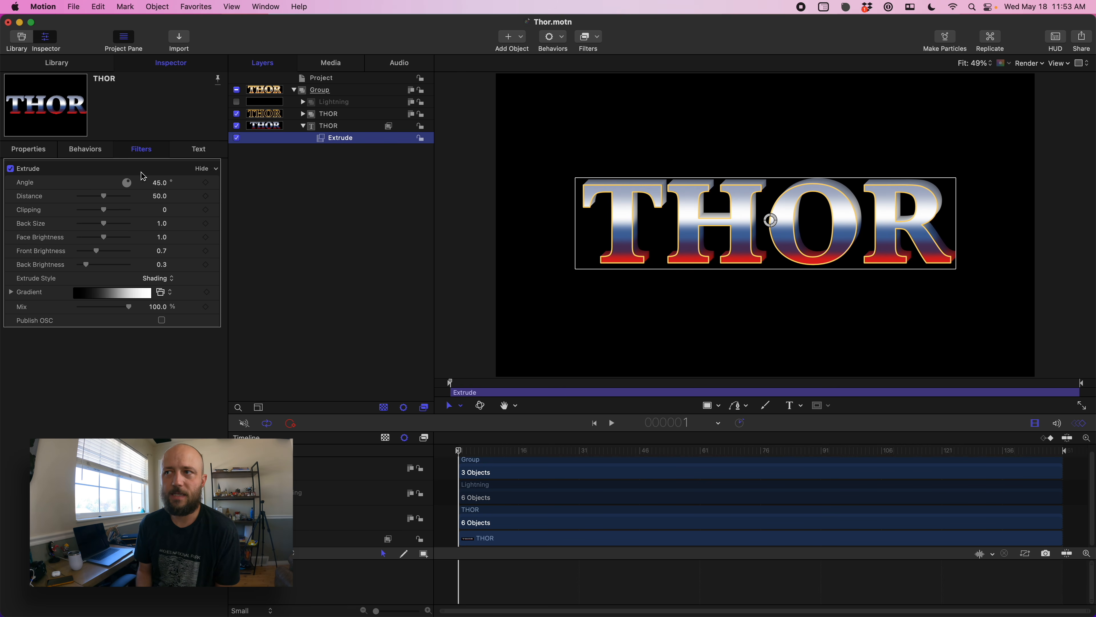
- Set the Extrude angle to 270°, distance 89, back size 0.9, front brightness 0.15 and back brightness 0.09
left_click(165, 185)
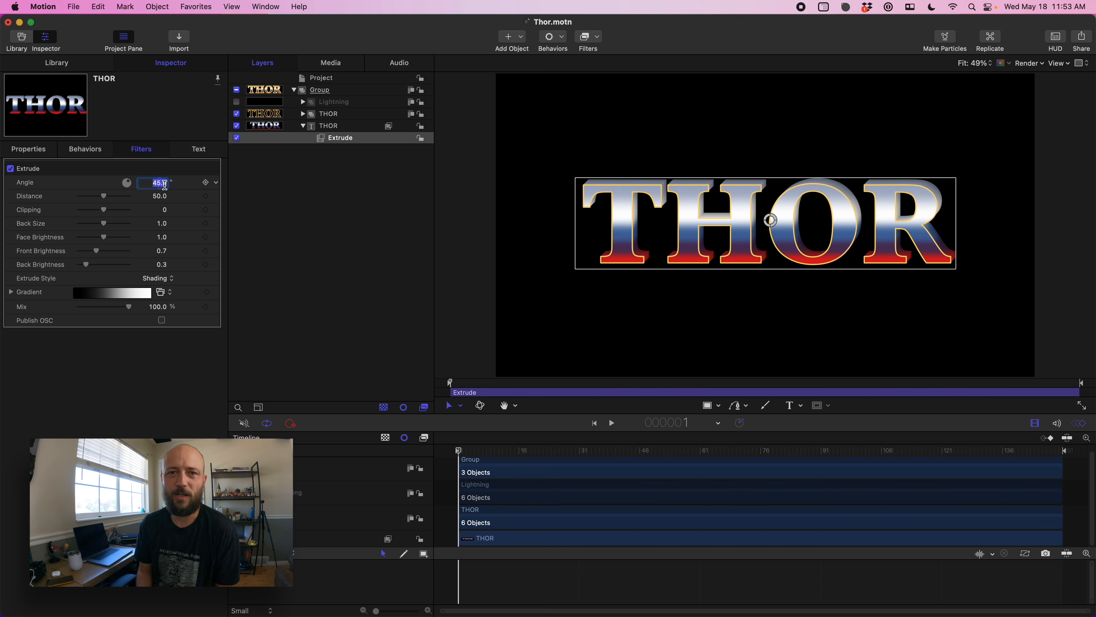
key("Return")
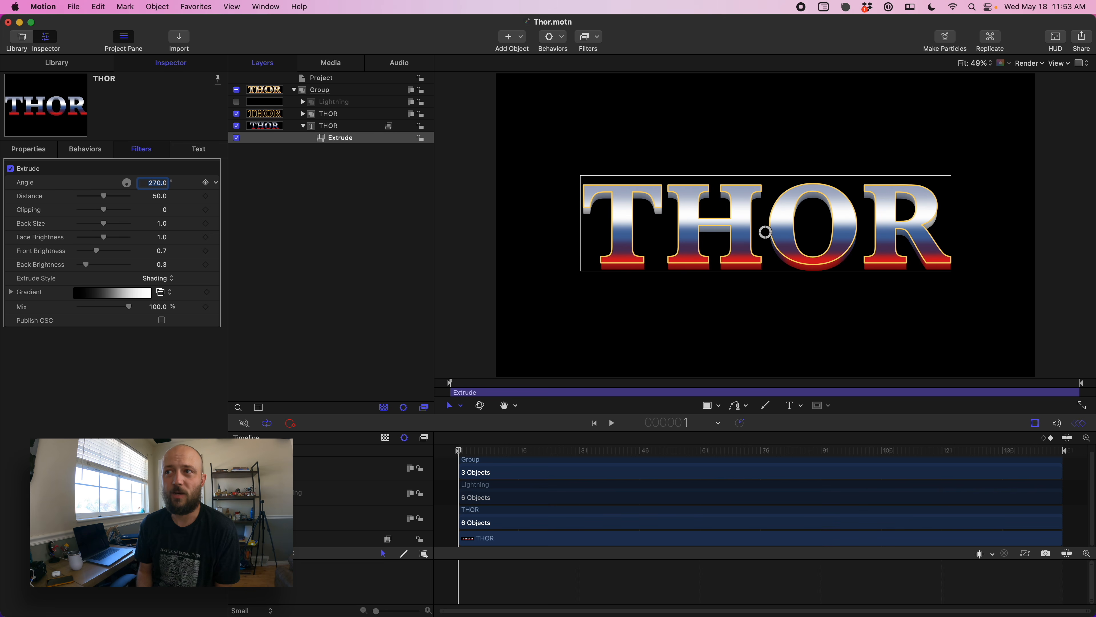
left_click_drag(108, 201, 162, 223)
left_click_drag(162, 223, 165, 223)
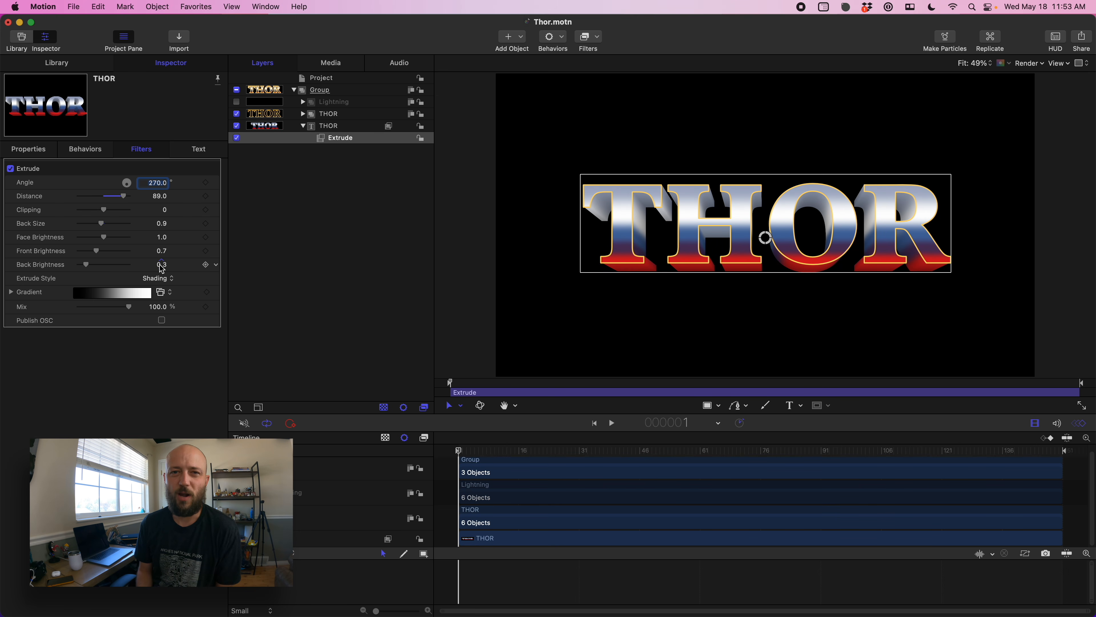
mouse_move(160, 264)
left_mouse_down()
mouse_move(164, 255)
mouse_move(160, 266)
left_mouse_up()
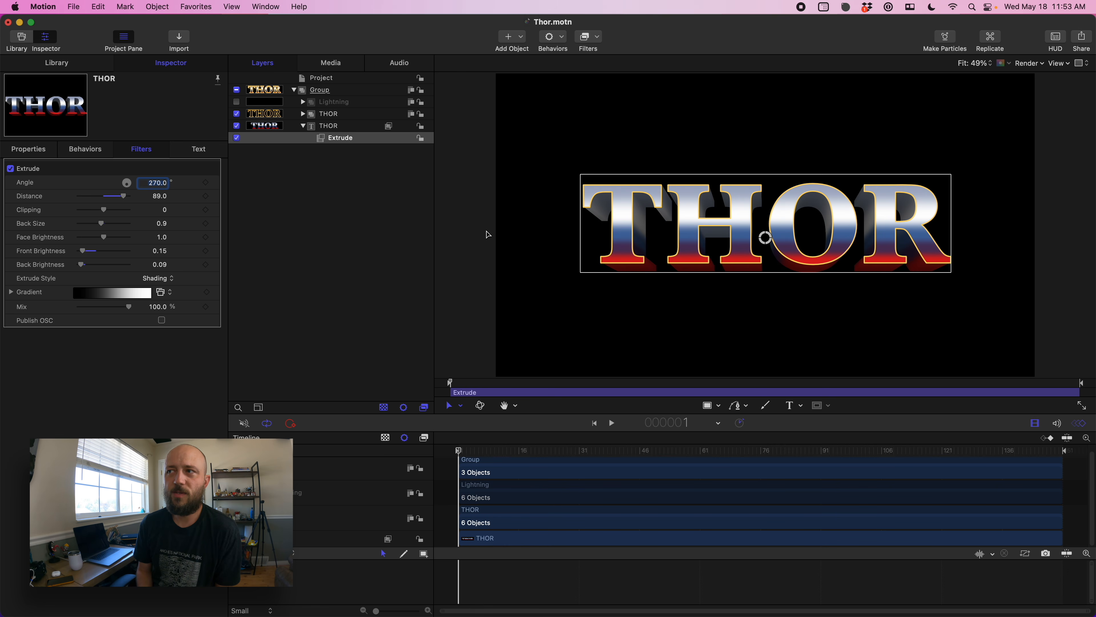
left_click(522, 234)
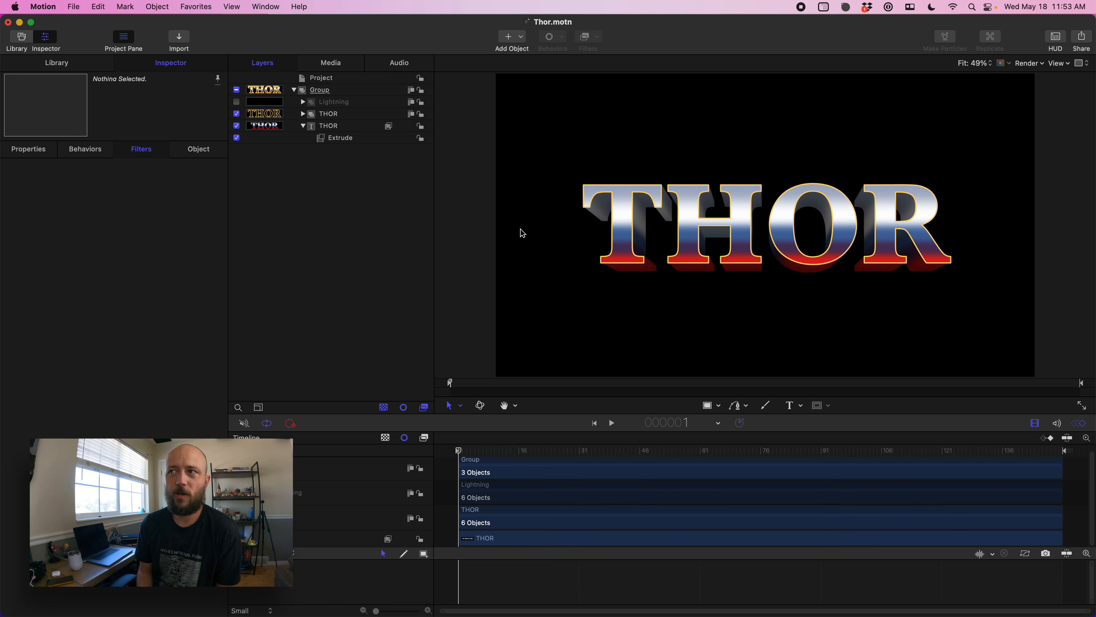
- Show the Lightning group and set the outline color of its six path copies to white
left_click(237, 102)
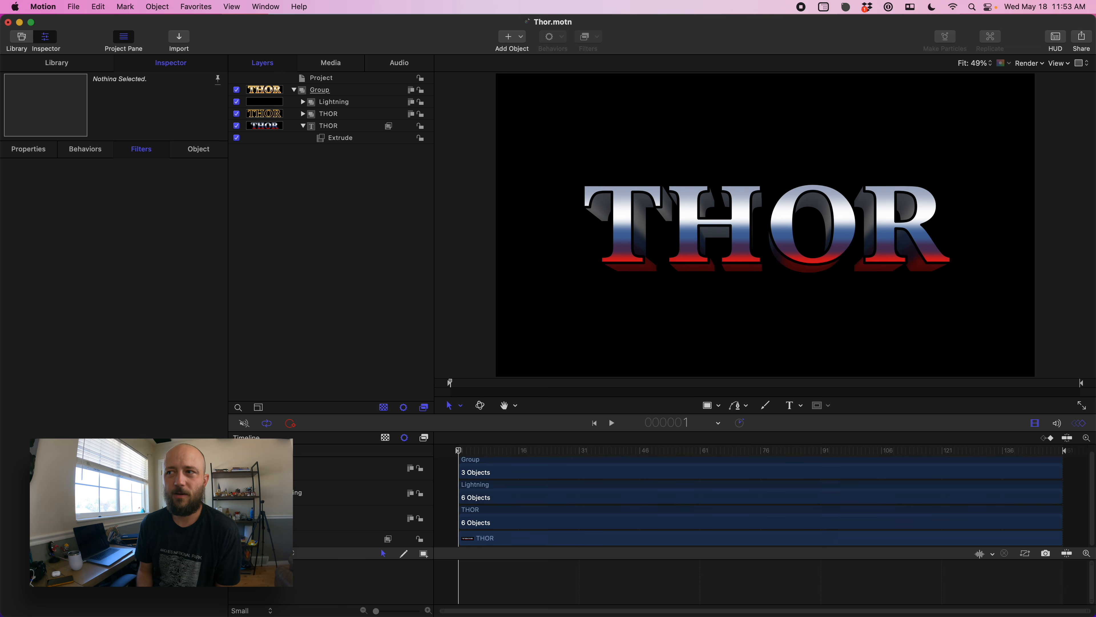
left_click(303, 102)
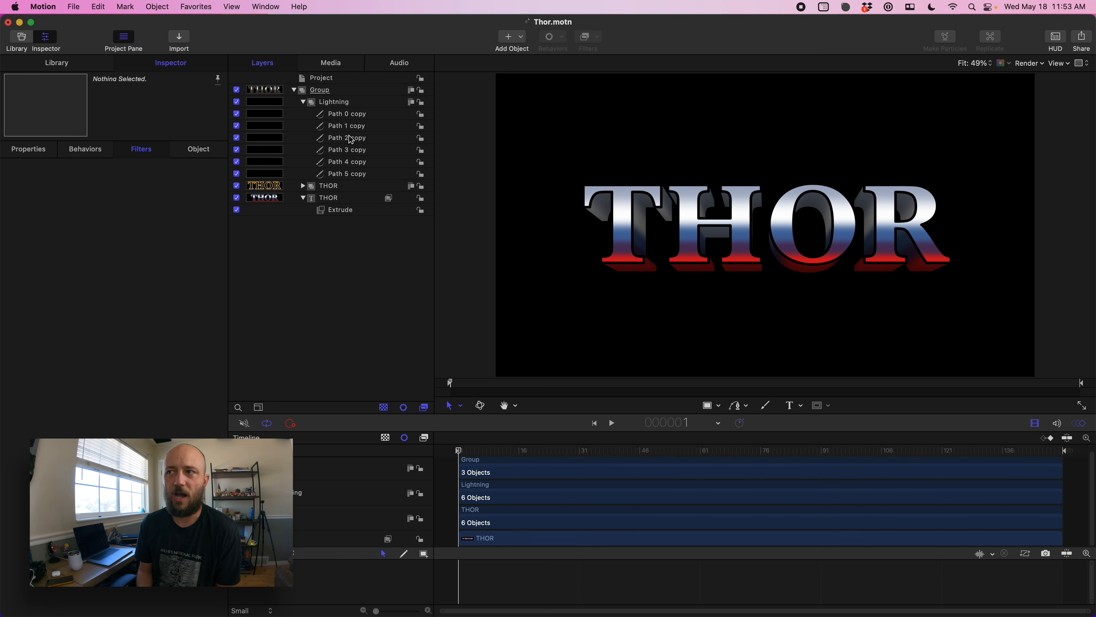
left_click(354, 114)
left_click(355, 174, "shift")
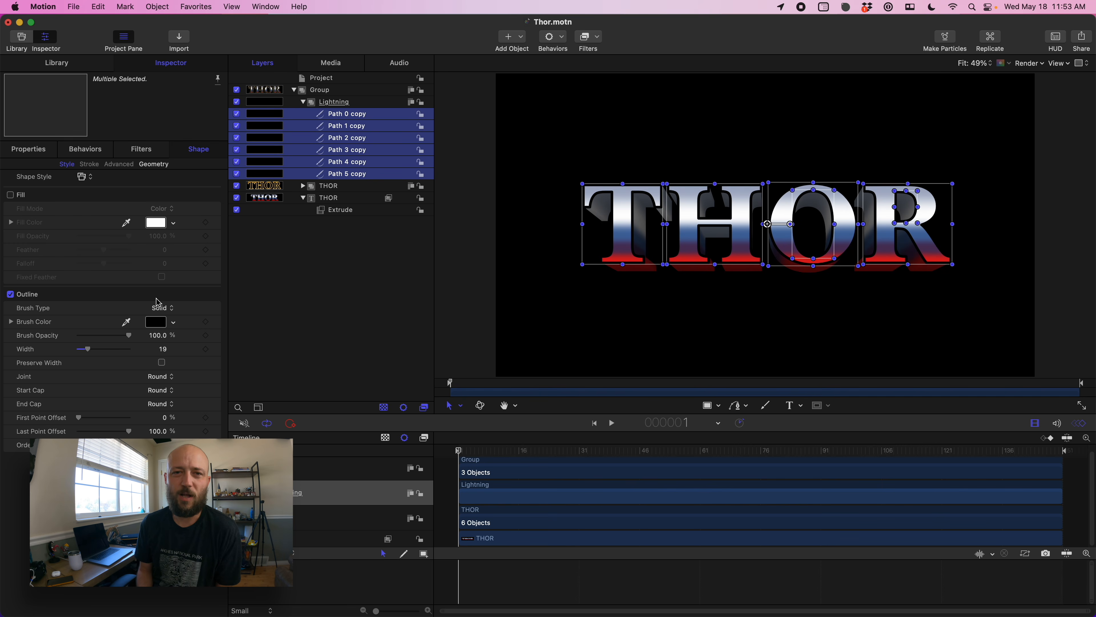
left_click(156, 323)
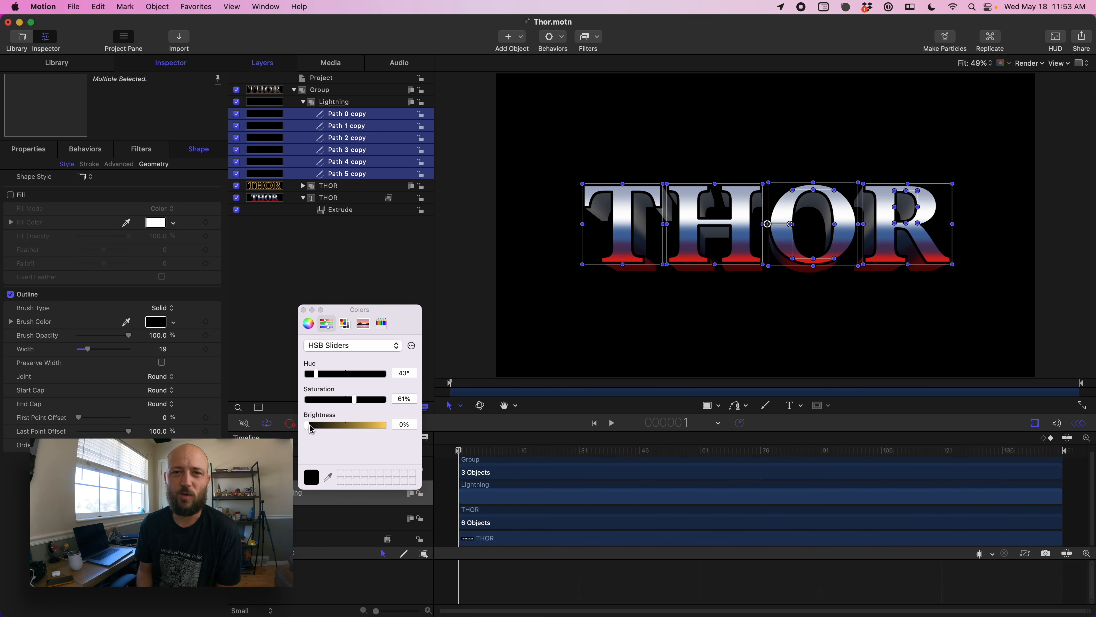
left_click_drag(309, 425, 294, 396)
left_click(303, 309)
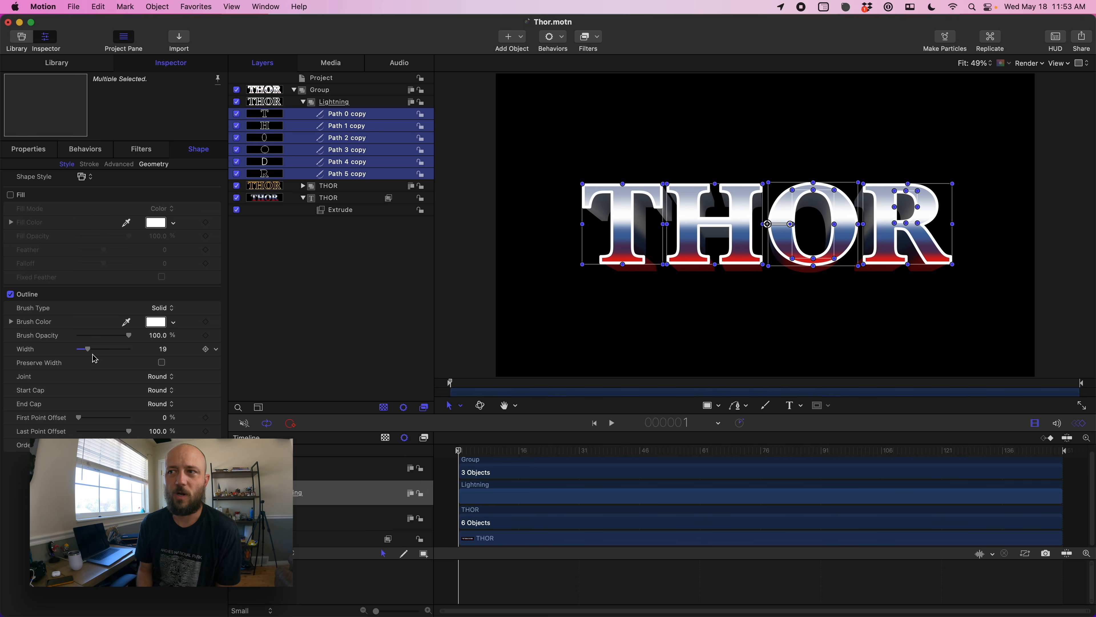
- Set the Lightning paths' outline width to 12
left_click_drag(94, 356, 91, 357)
left_click(363, 115)
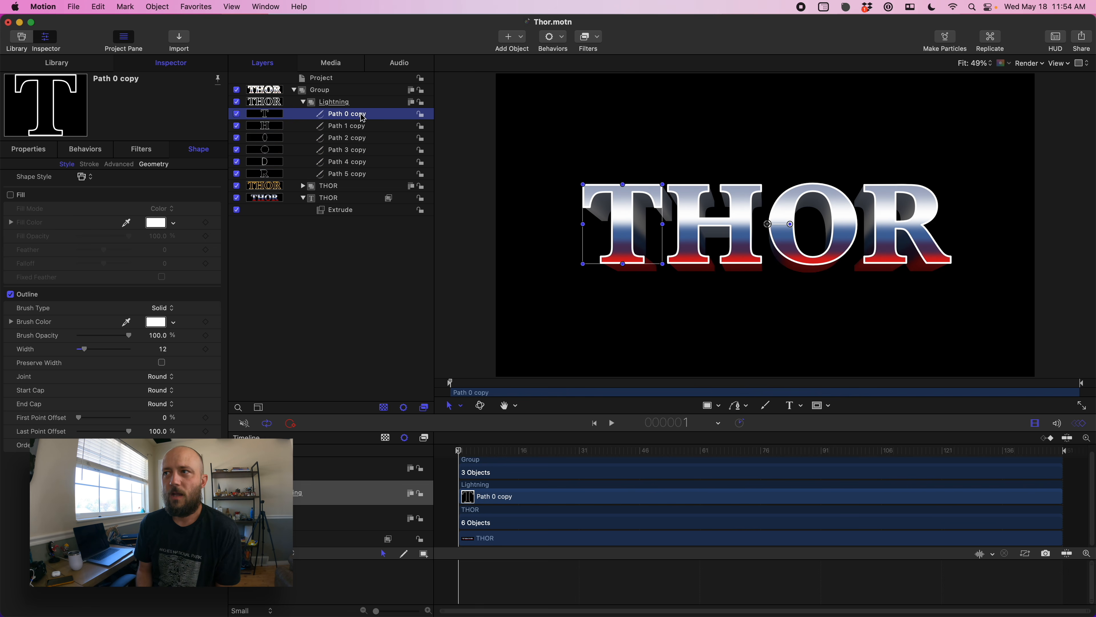
- Add a Write On shape behavior to the Path 0 copy layer
left_click(552, 37)
mouse_move(574, 159)
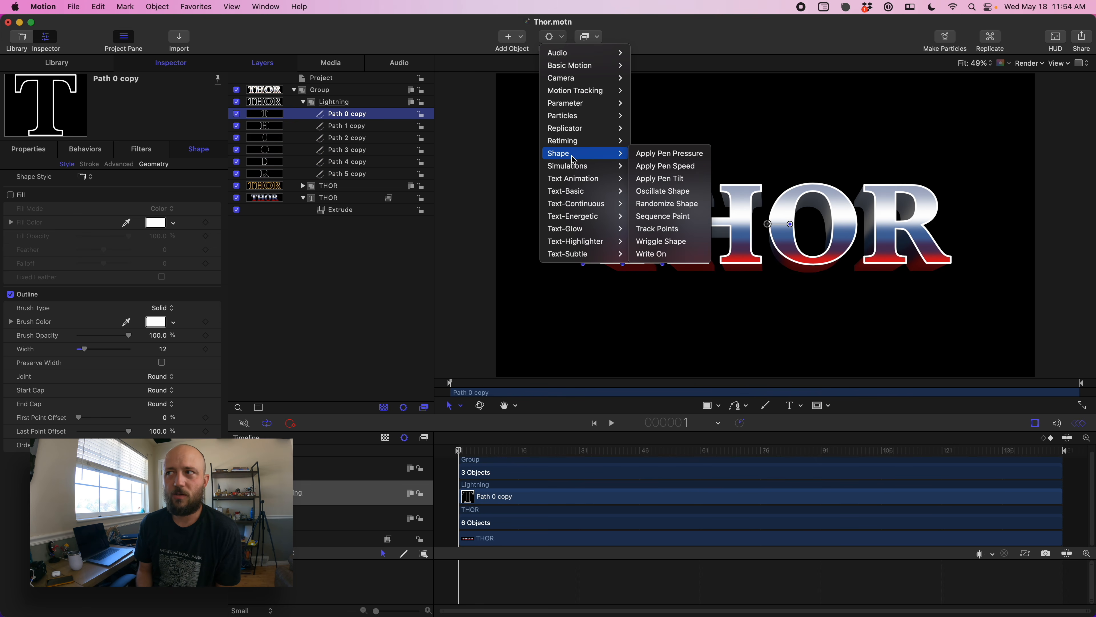
left_click(661, 255)
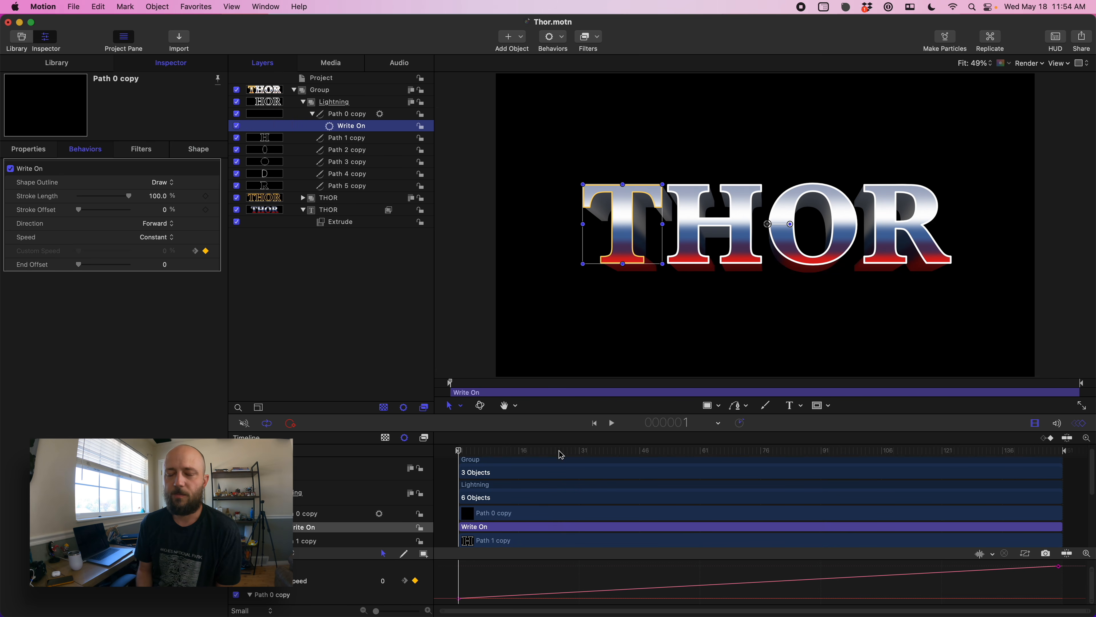
- Shorten the Write On behavior's duration in the timeline and set its stroke length to 12.22%
left_click_drag(1059, 525, 626, 526)
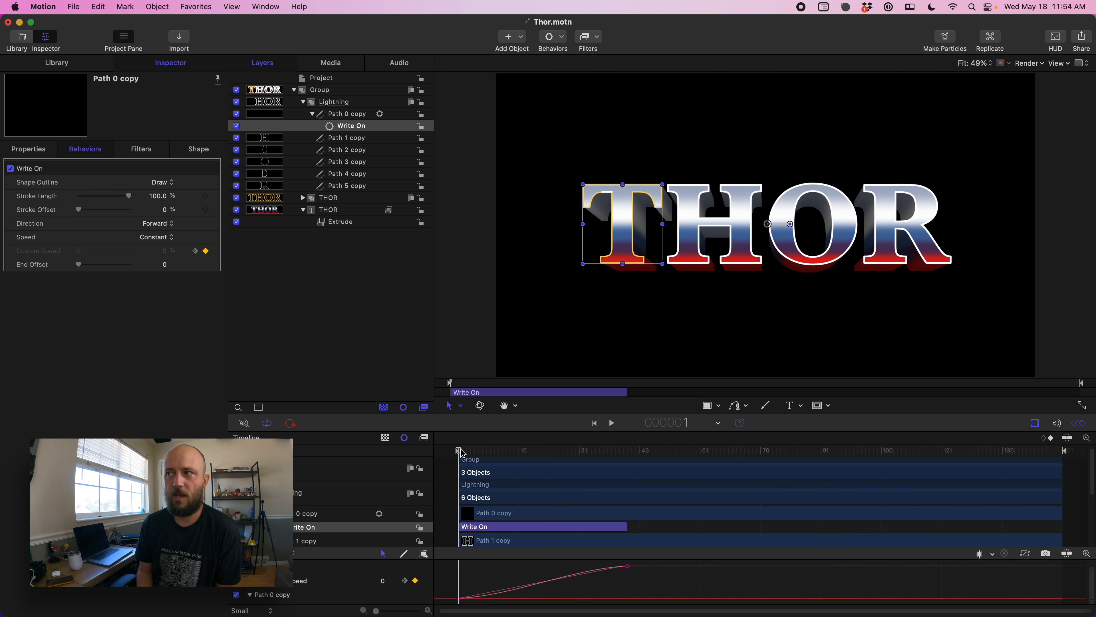
mouse_move(462, 453)
left_mouse_down()
mouse_move(591, 456)
mouse_move(520, 460)
mouse_move(547, 460)
left_mouse_up()
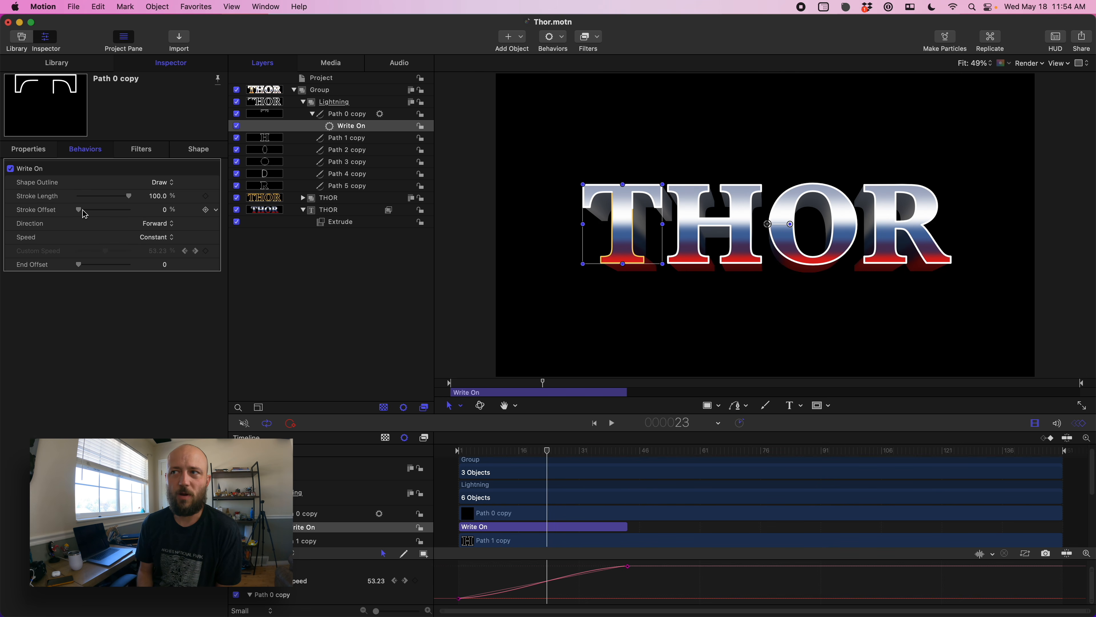
left_click_drag(128, 200, 84, 202)
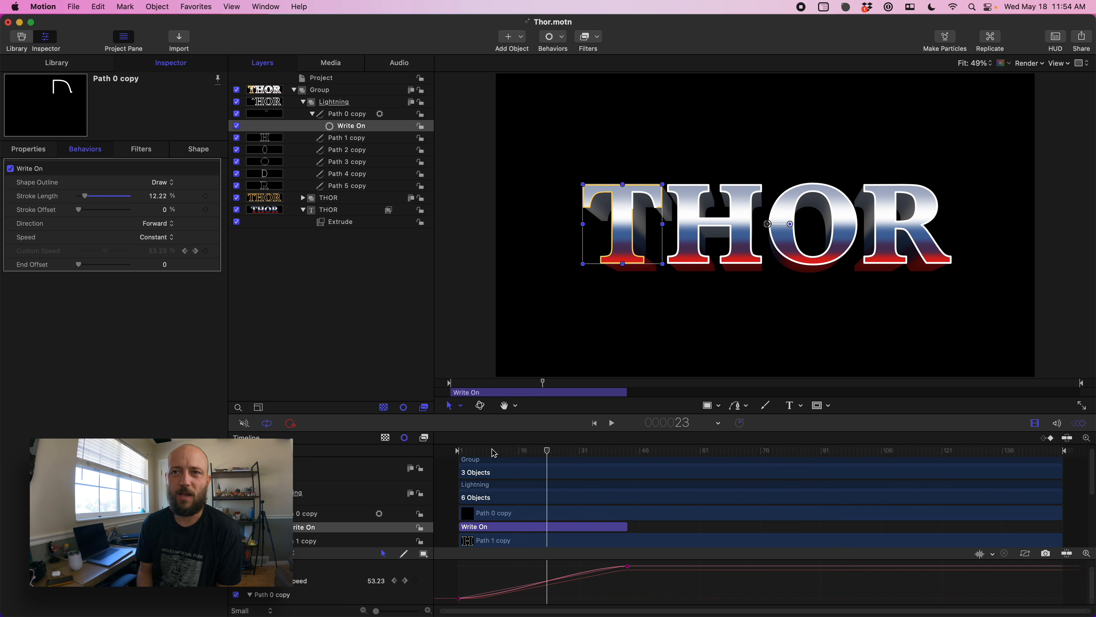
left_click_drag(467, 451, 507, 458)
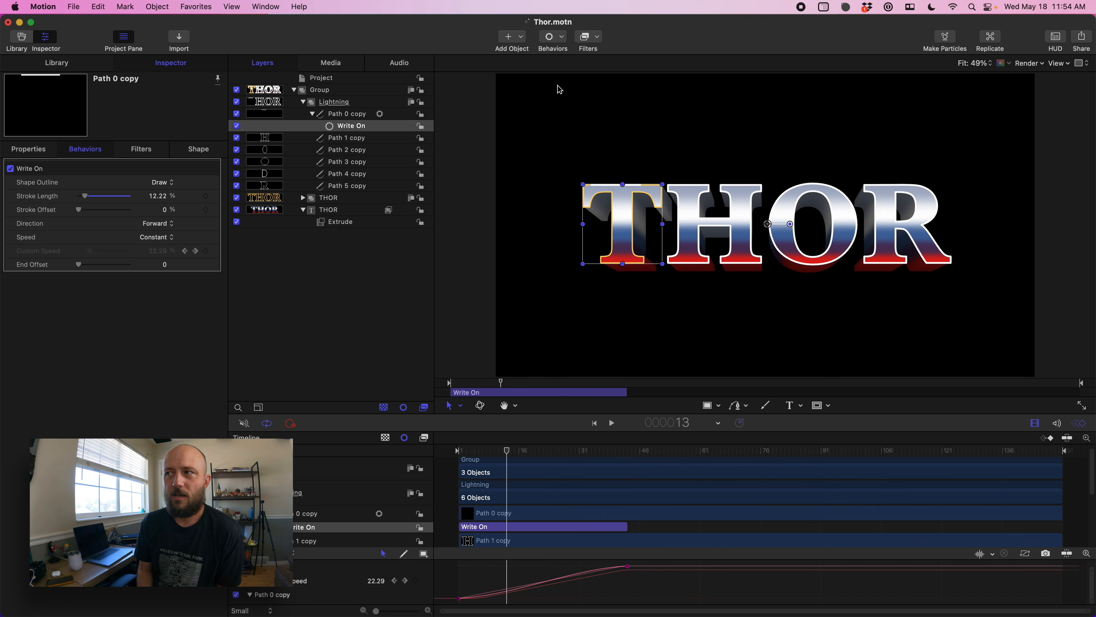
- Apply a Distortion Ripple filter to Path 0 copy and set its amplitude to 84
left_click(591, 36)
mouse_move(608, 106)
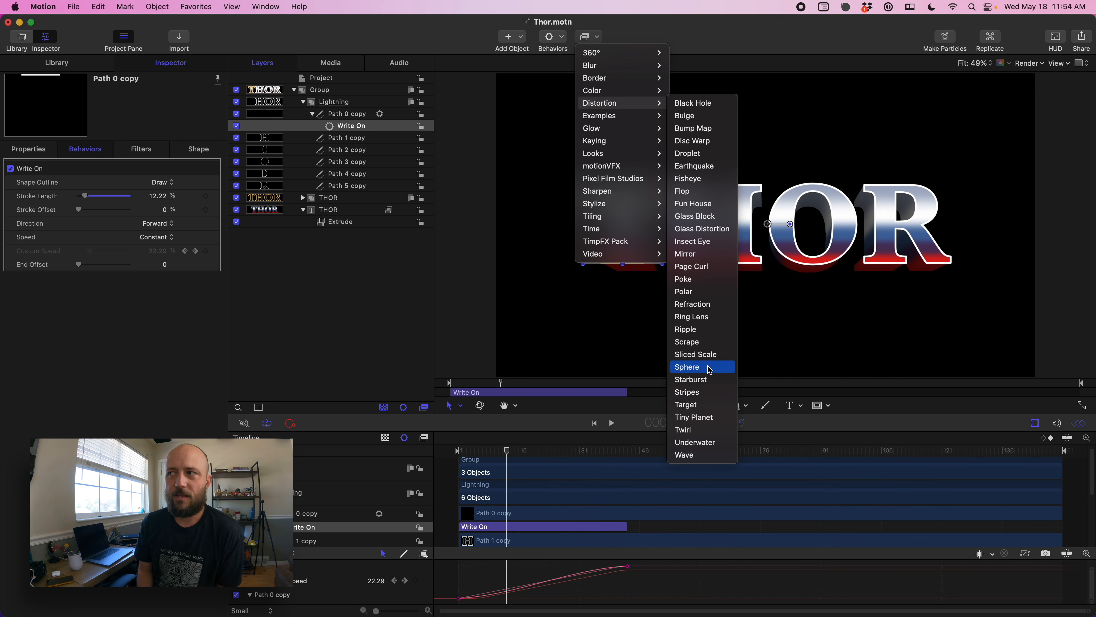
left_click(695, 330)
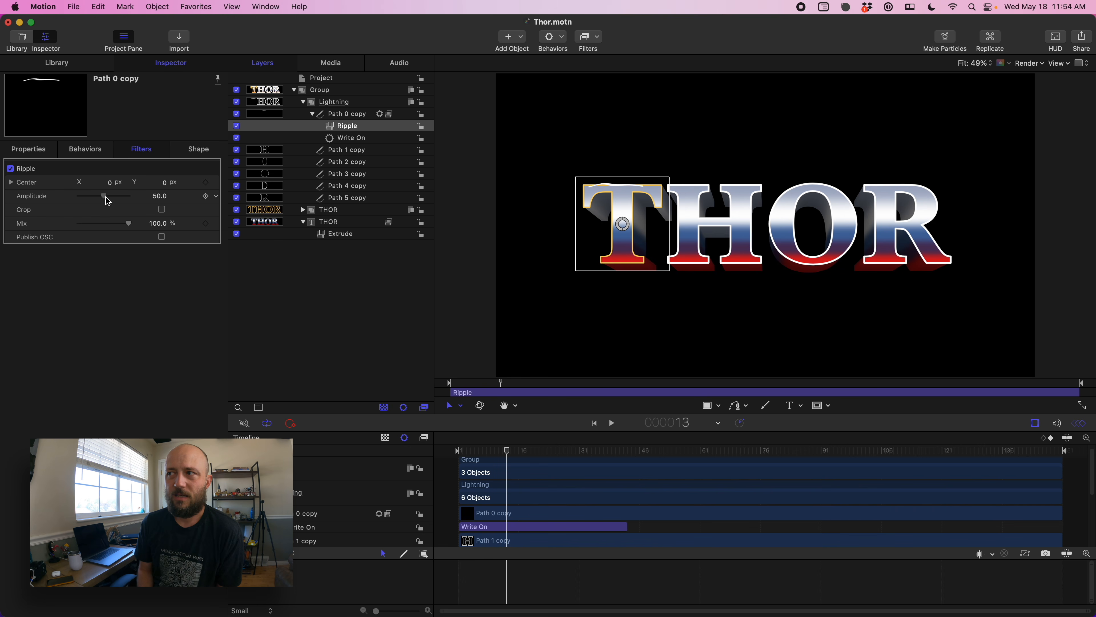
mouse_move(107, 199)
left_mouse_down()
mouse_move(132, 199)
mouse_move(122, 198)
left_mouse_up()
left_click(494, 450)
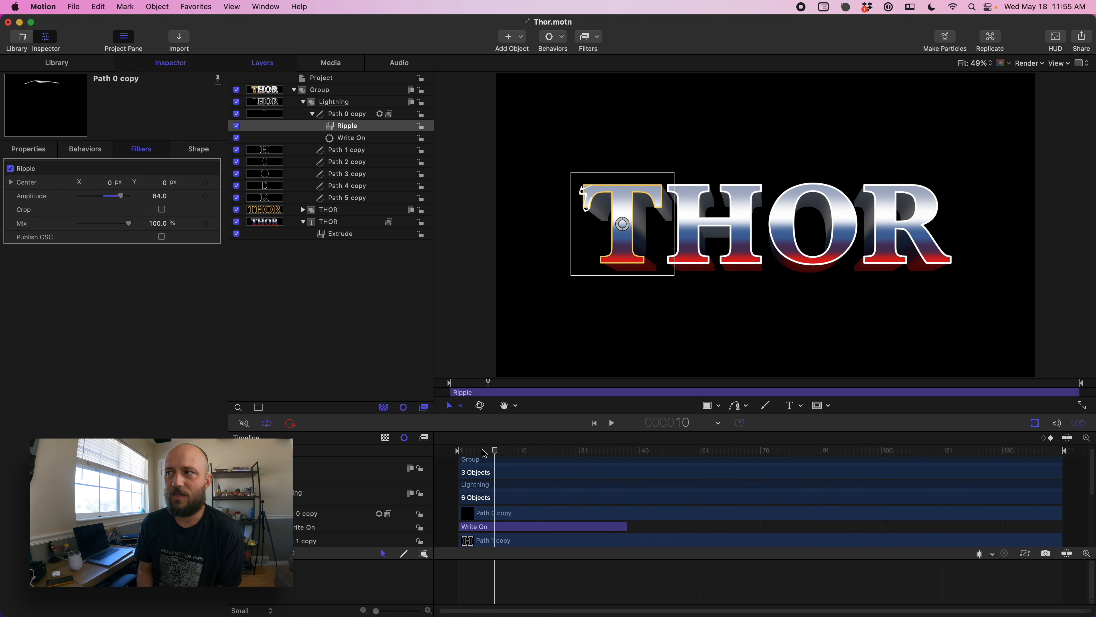
- Shorten the Write On behavior further to end around frame 40 and preview the animation from the start
left_click_drag(484, 452, 617, 475)
left_click_drag(628, 527, 579, 527)
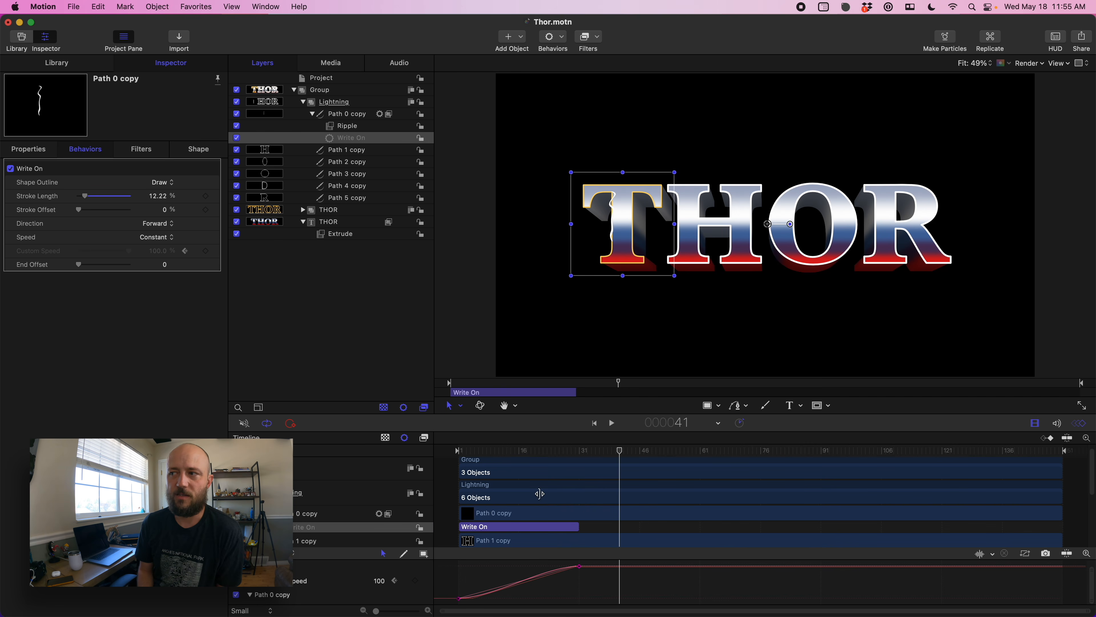
key("Home")
key("space")
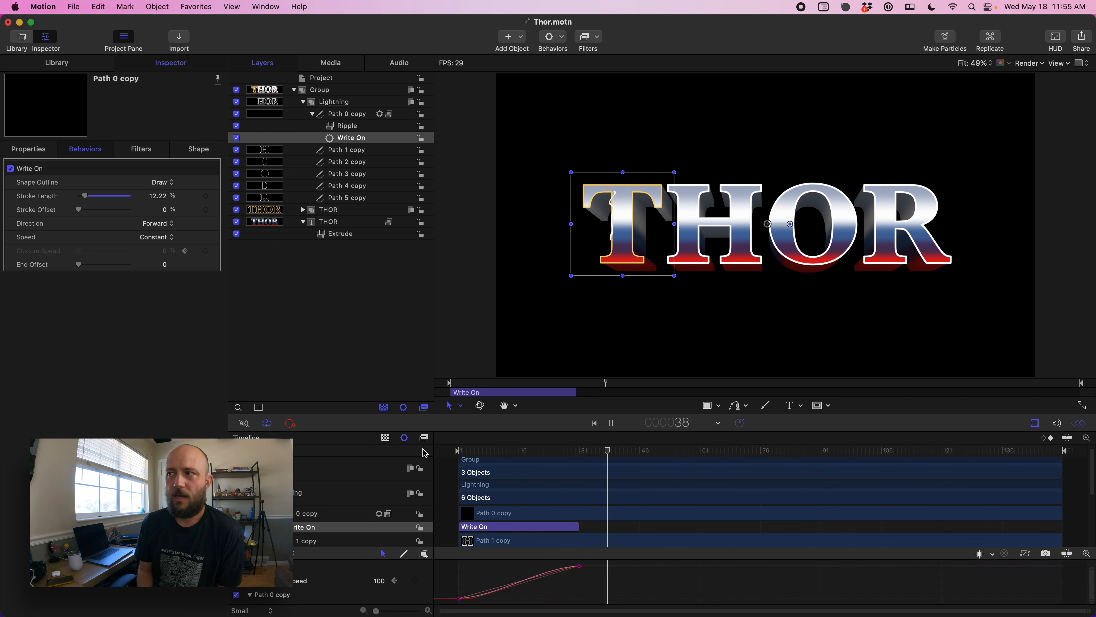
key("space")
left_click_drag(494, 454, 530, 458)
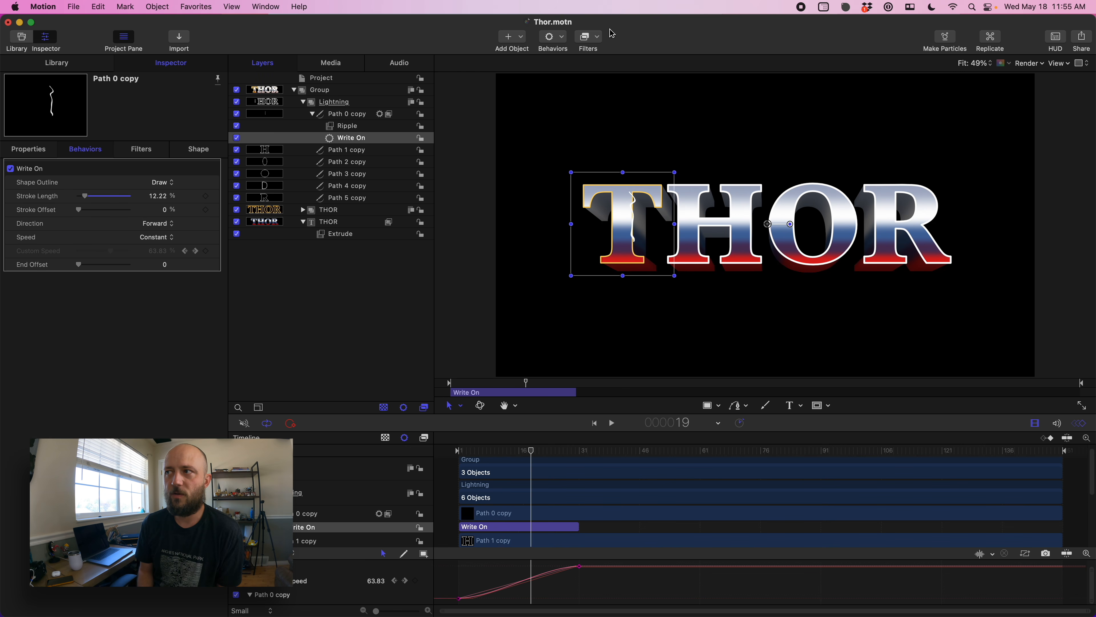
- Apply a Glow Dazzle filter to Path 0 copy
left_click(590, 43)
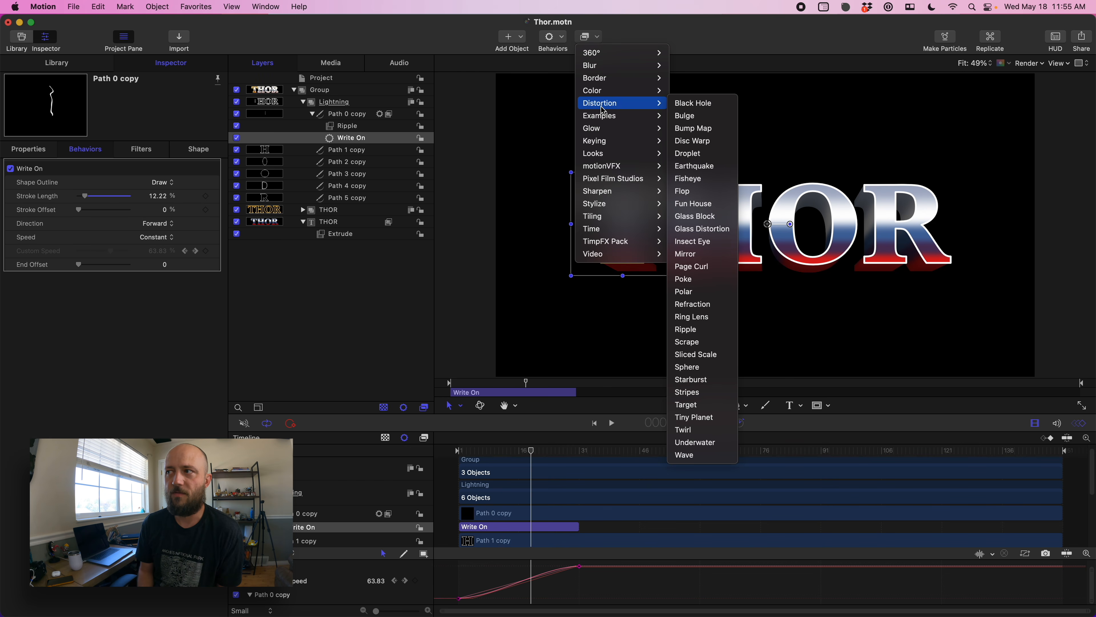
mouse_move(603, 122)
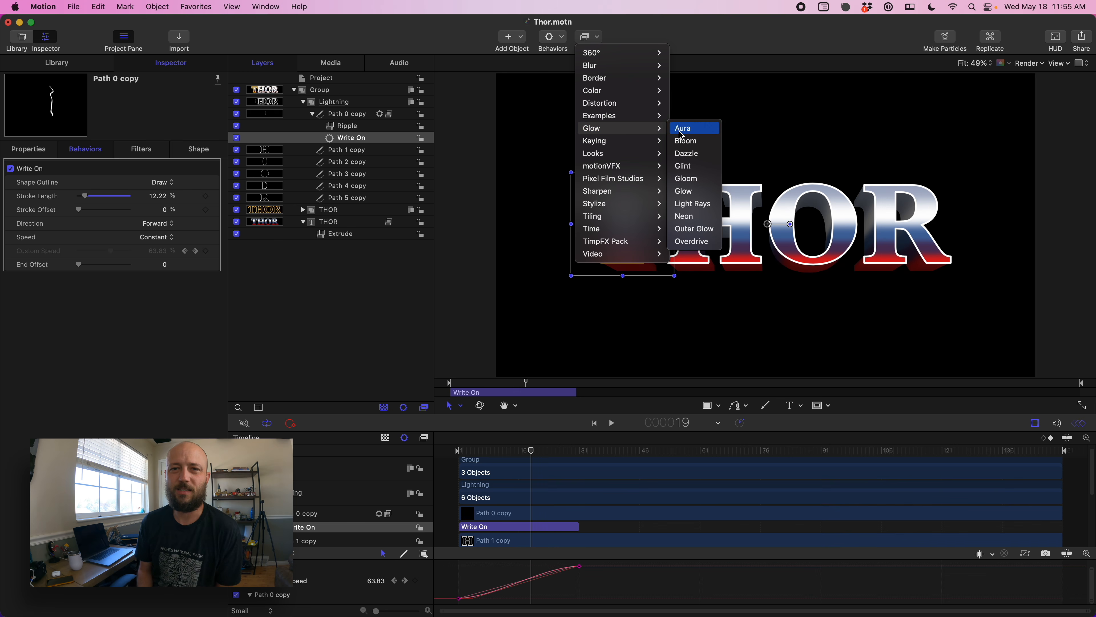
left_click(695, 157)
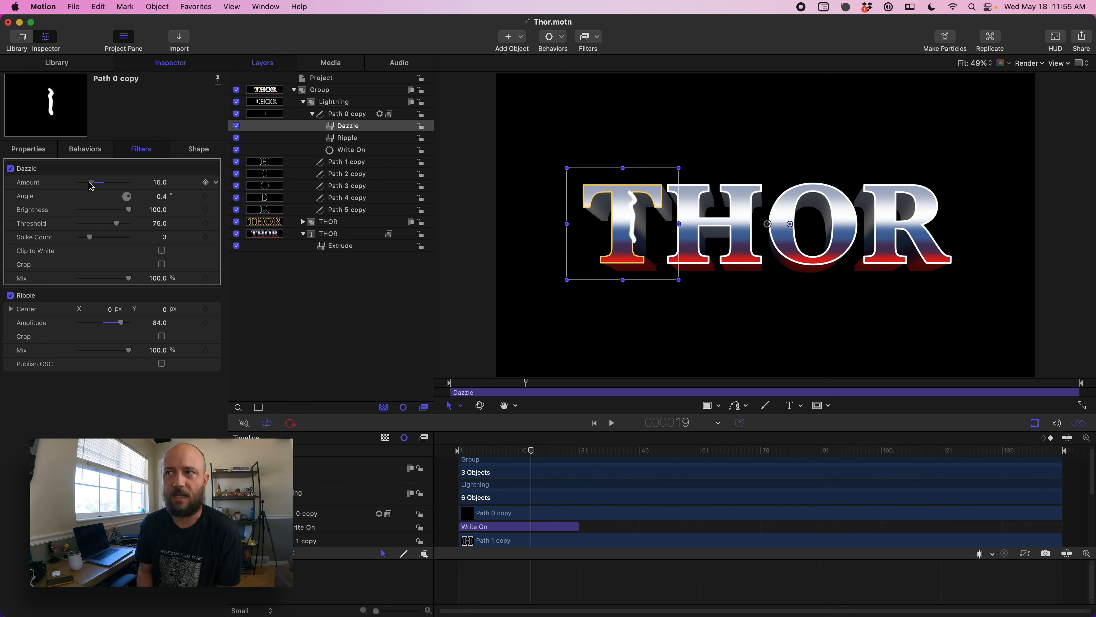
left_click_drag(91, 186, 95, 186)
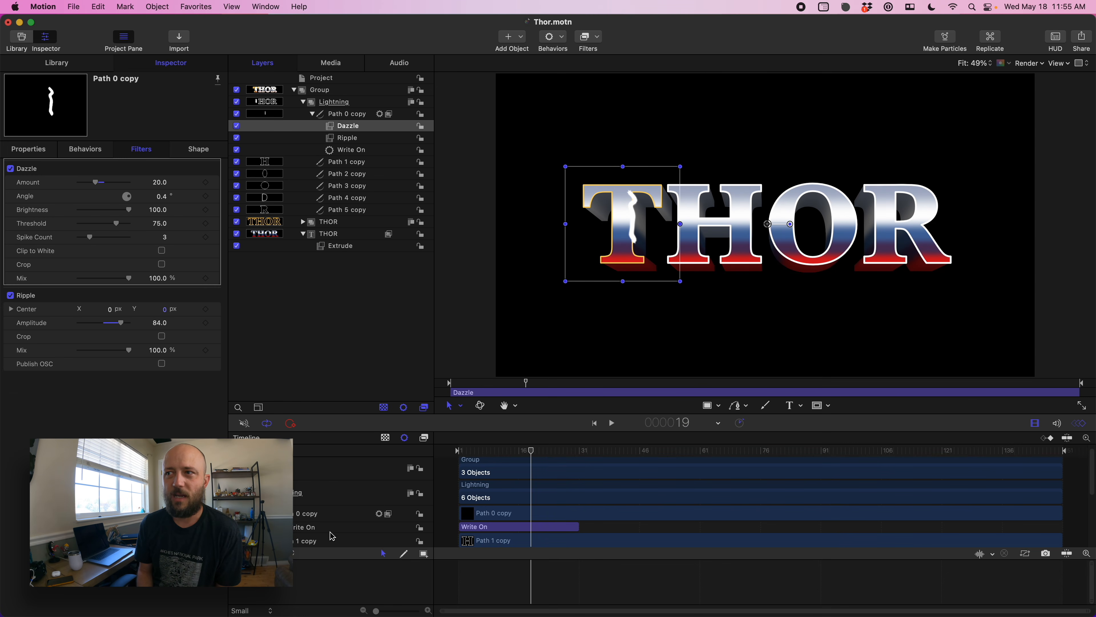
- Set Path 0 copy's outline width to 1 and play back the animation from the beginning
left_click(327, 515)
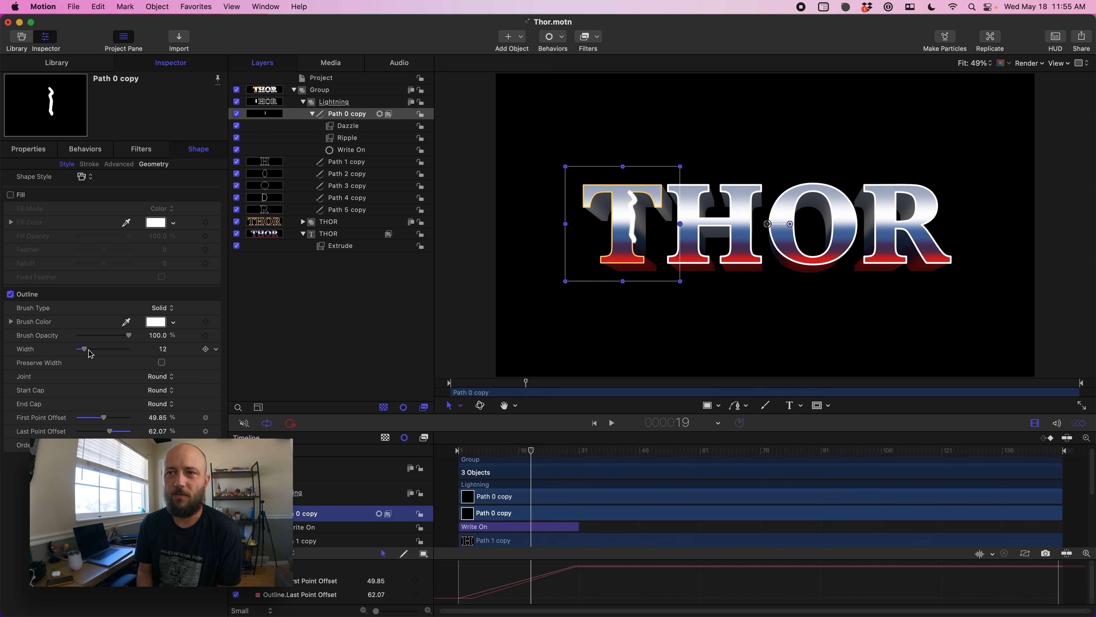
left_click_drag(88, 354, 80, 355)
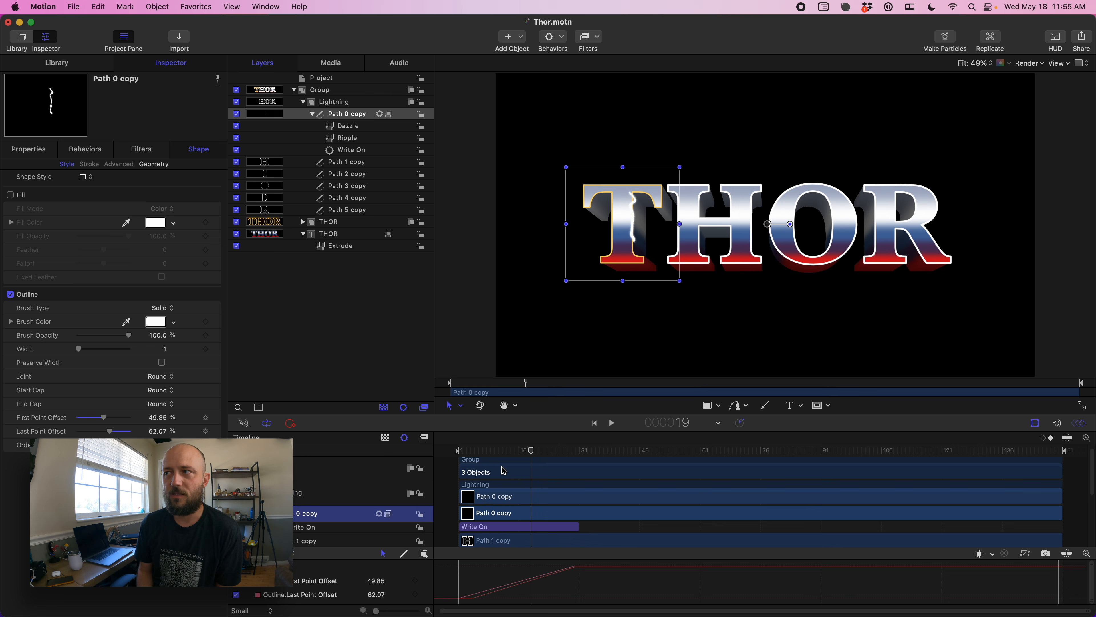
left_click_drag(530, 455, 560, 458)
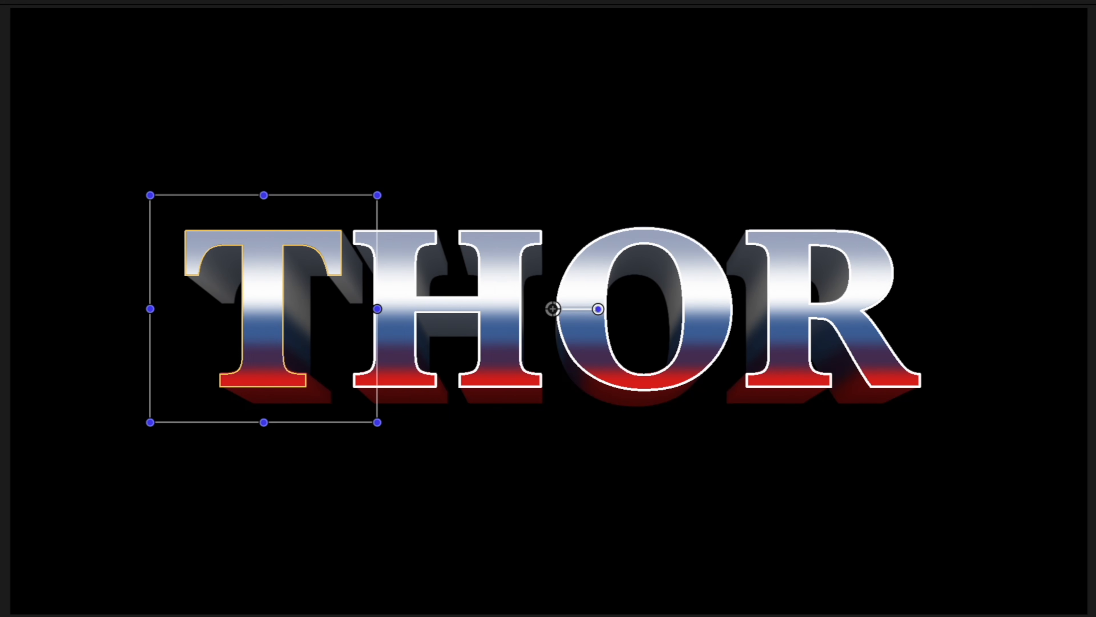
left_click_drag(562, 458, 436, 452)
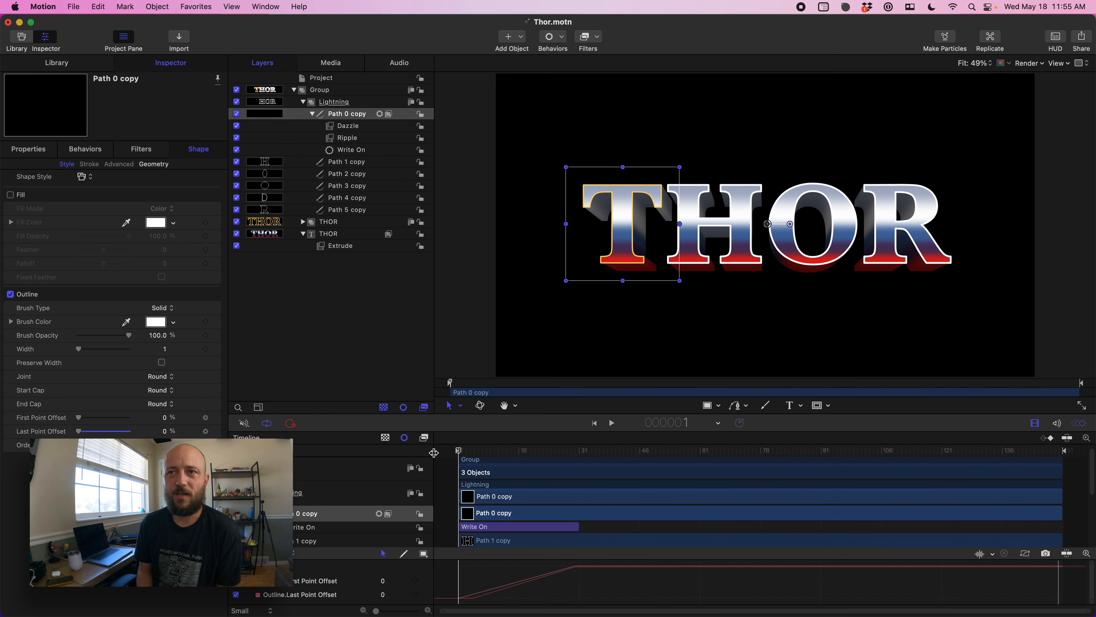
key("space")
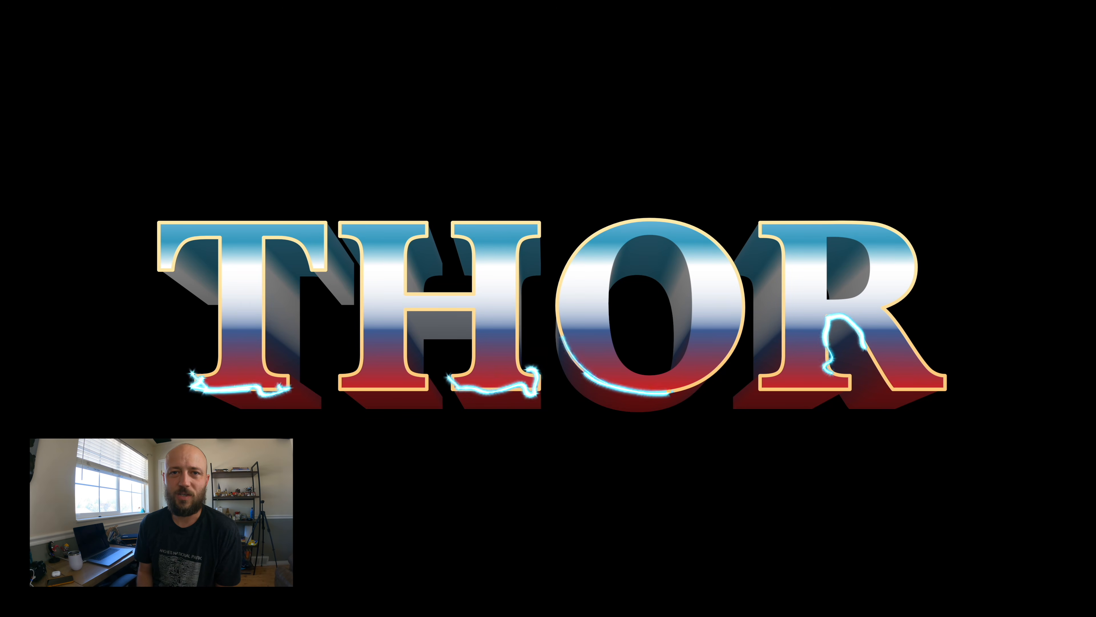